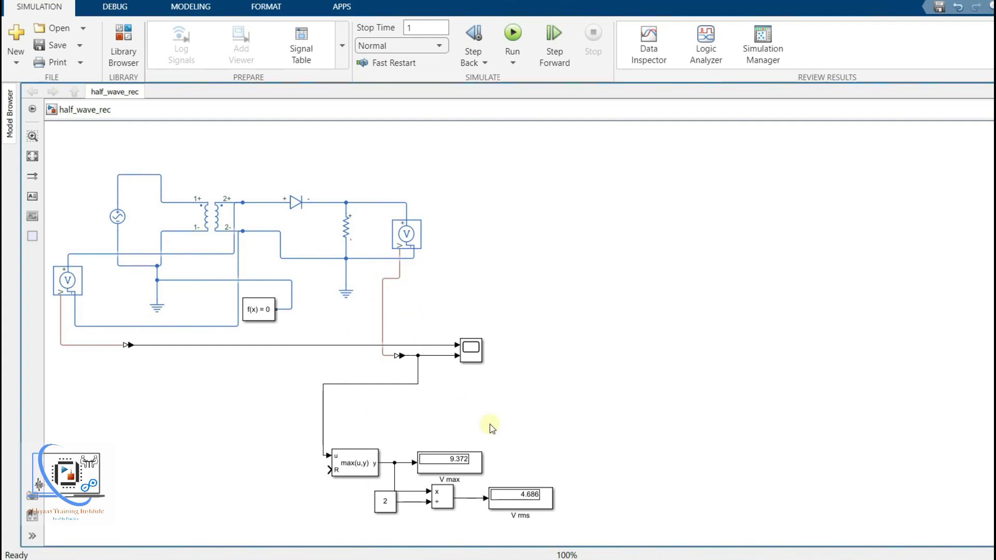
Create a new blank Simulink model and open the Library Browser.
click(417, 450)
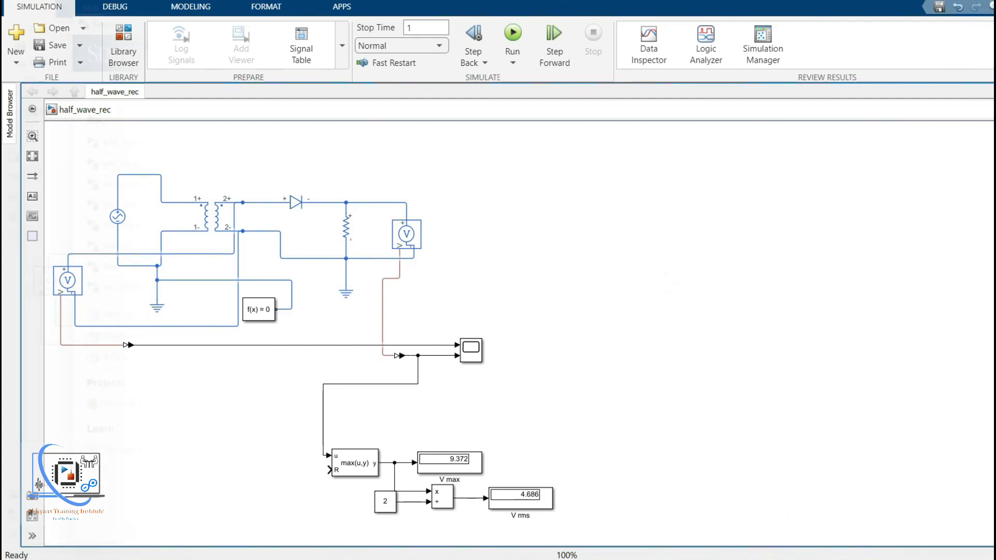
click(918, 498)
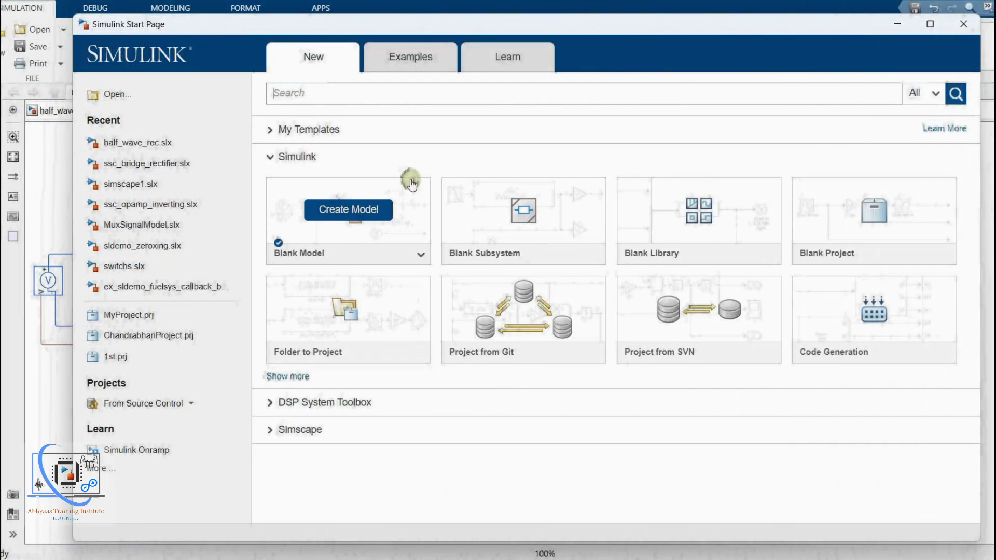
click(357, 209)
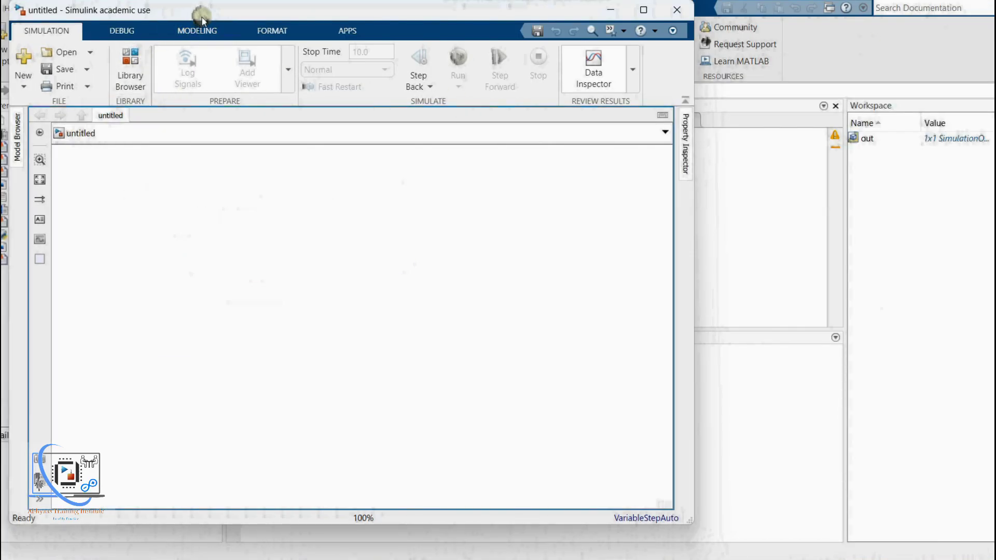
drag(434, 9, 532, 0)
click(228, 57)
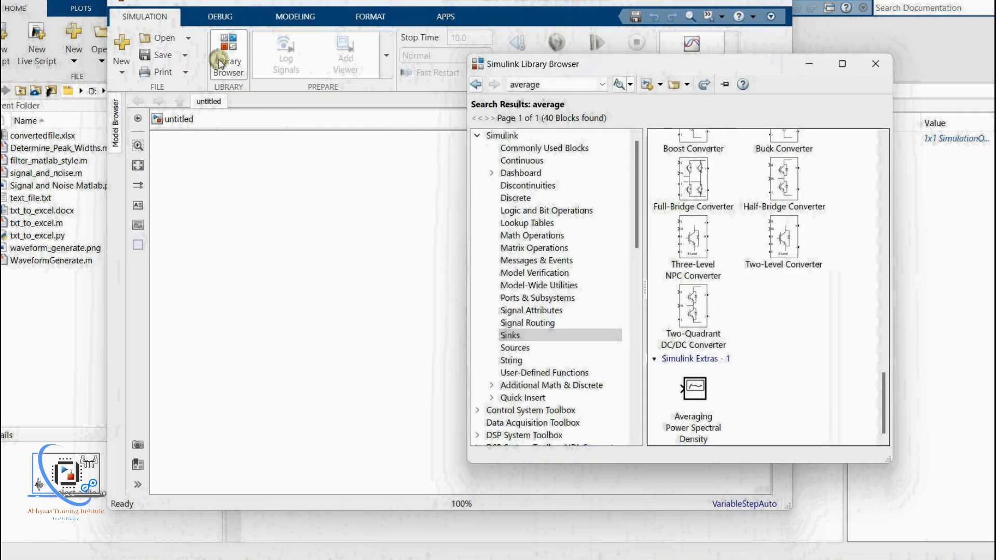
Search the block library for "voltage" and add an AC Voltage Source to the model.
drag(615, 69, 797, 64)
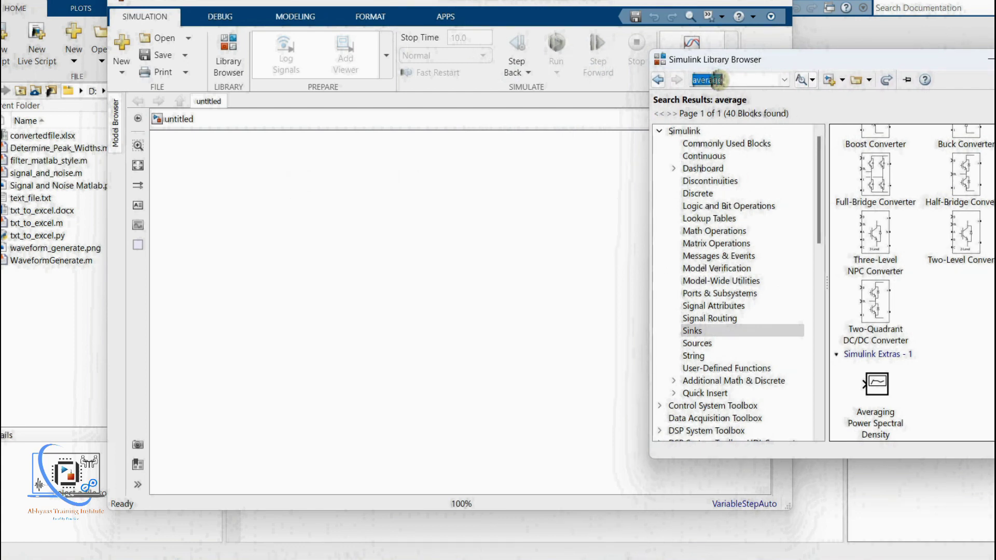
text(e)
key(Return)
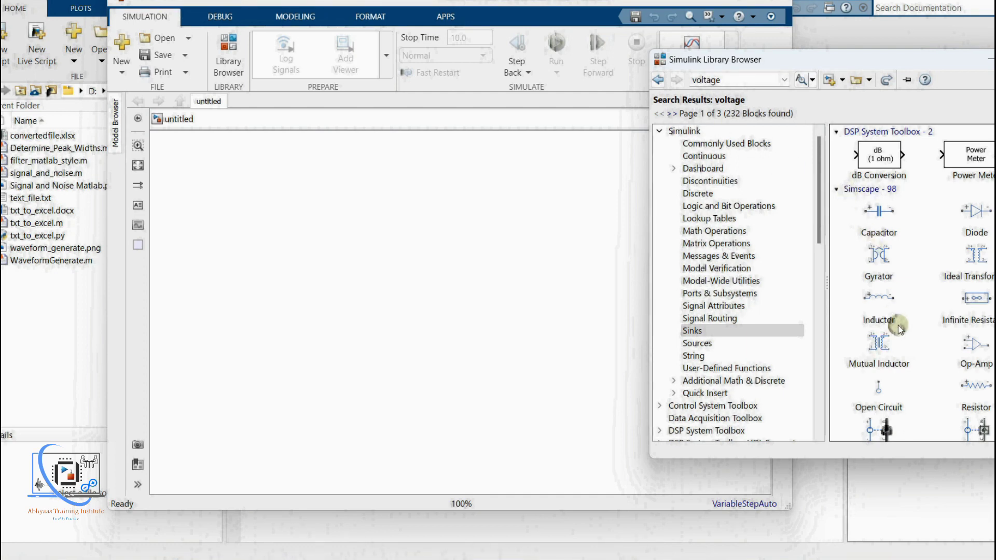
scroll(898, 325, down, 5)
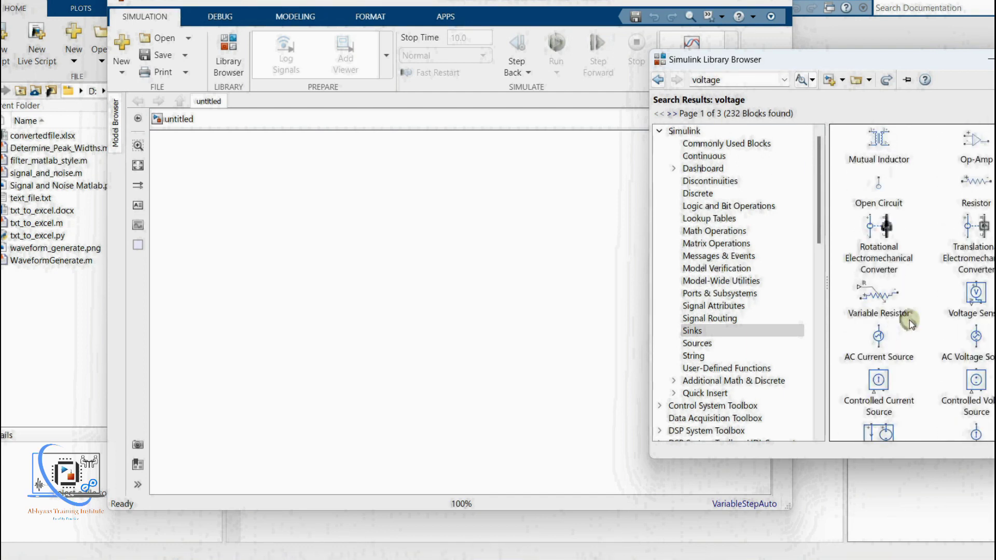
double_click(980, 347)
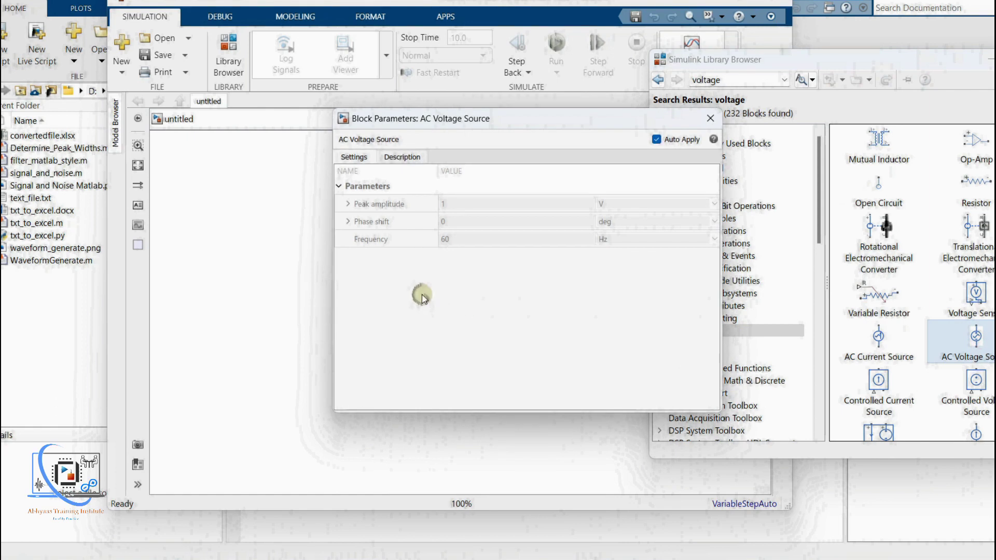
click(707, 123)
drag(968, 345, 230, 260)
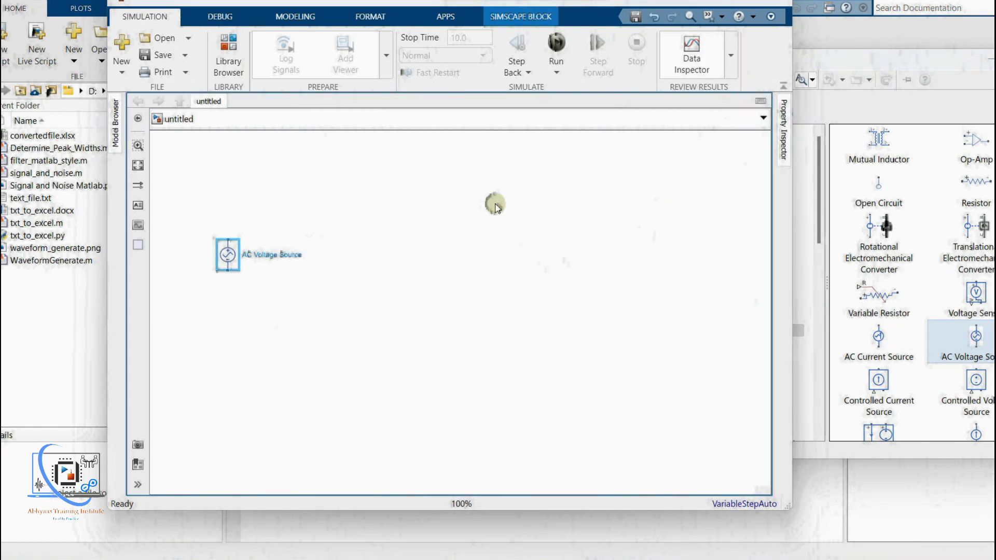
Search the library for "ideal trans" and place an Ideal Transformer beside the AC voltage source.
click(802, 109)
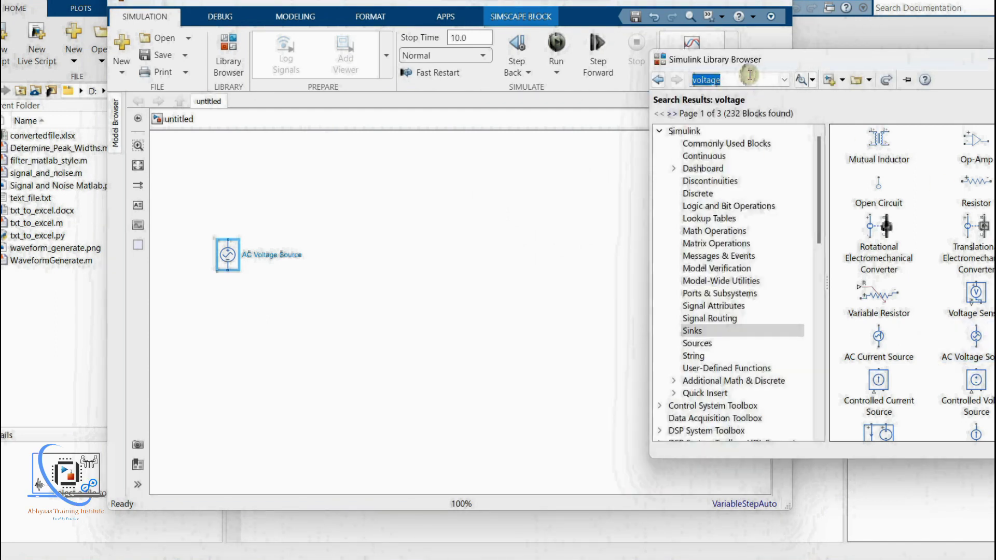
text(ideal trans)
key(Return)
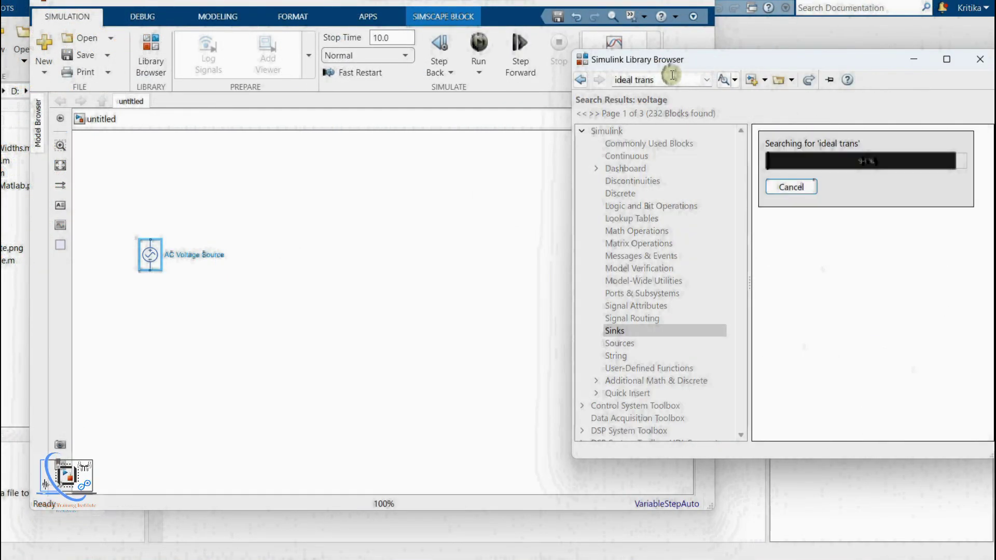
drag(786, 161, 224, 257)
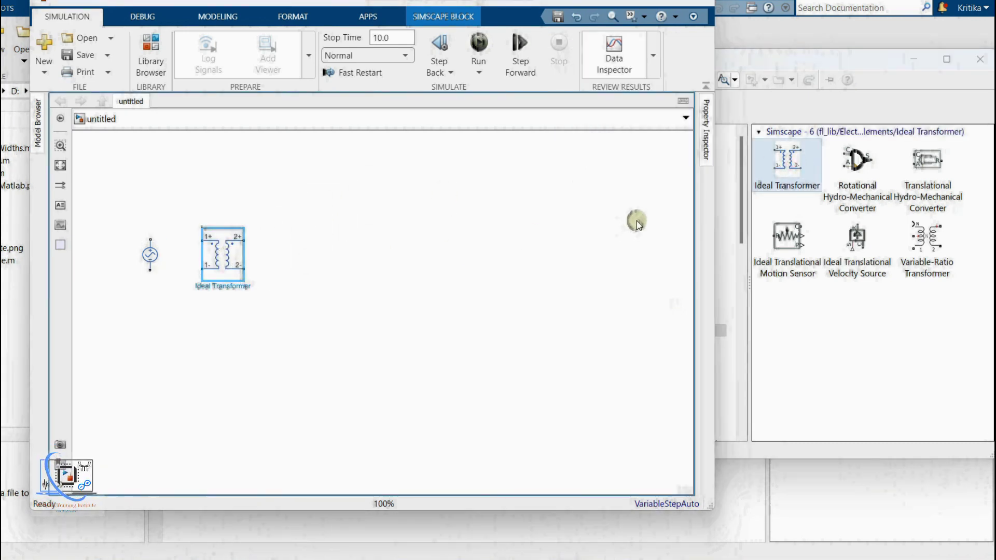
Add a Diode and a Resistor from the Simscape Electrical Elements library beyond the transformer.
click(825, 291)
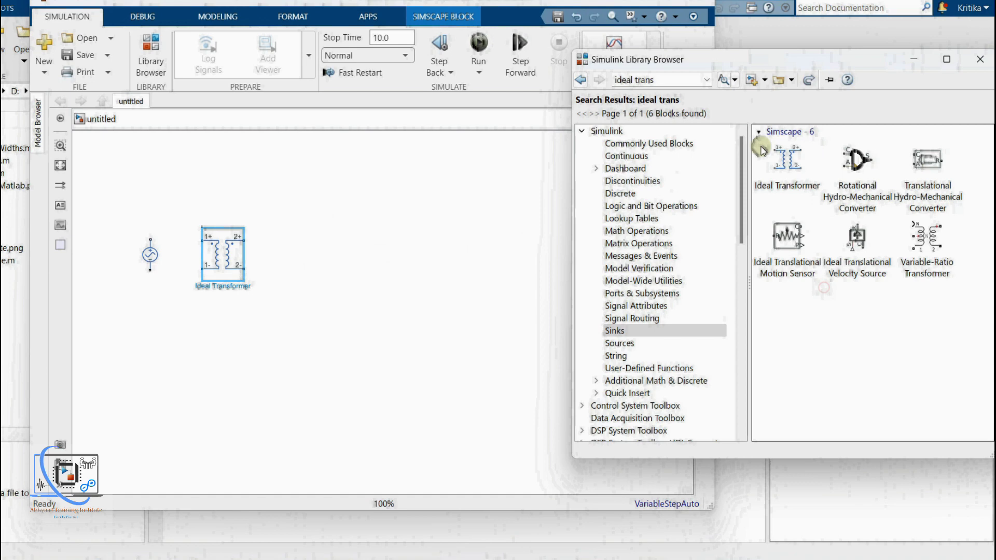
double_click(674, 81)
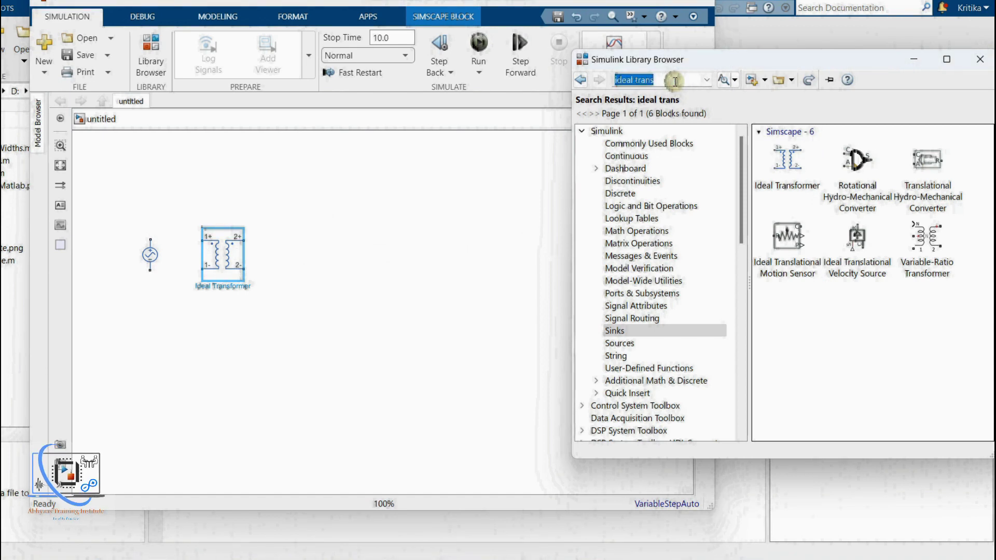
scroll(596, 338, down, 6)
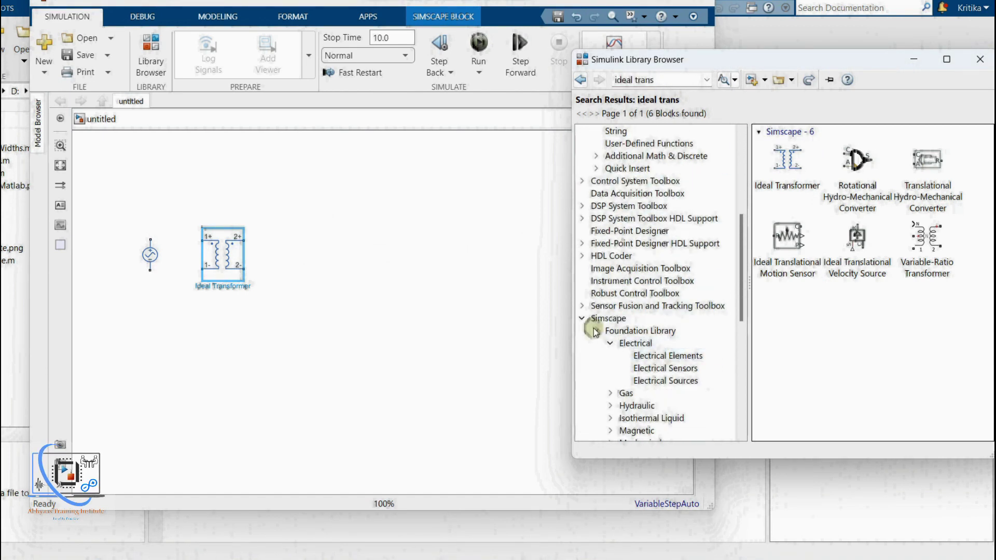
click(685, 368)
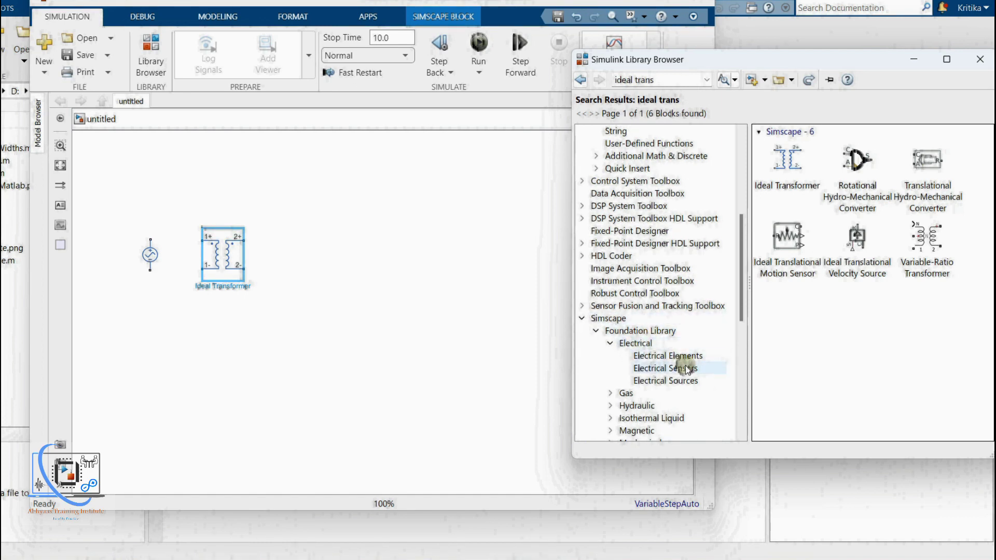
click(668, 356)
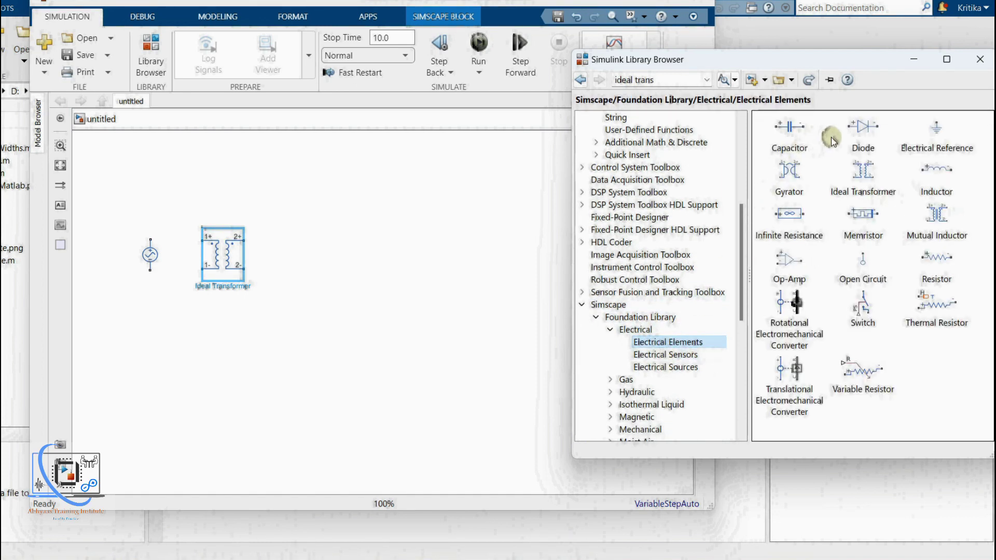
drag(861, 129, 335, 236)
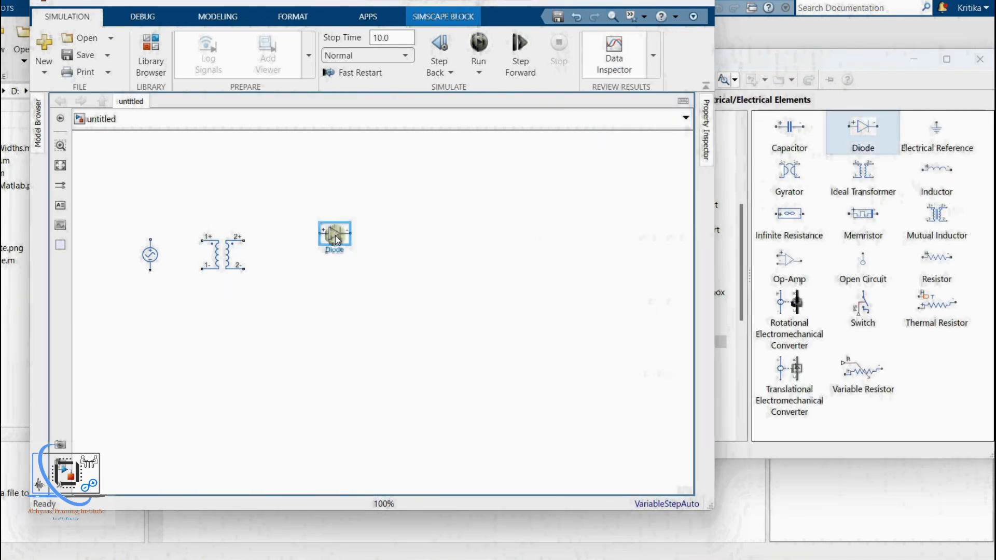
drag(936, 258, 446, 273)
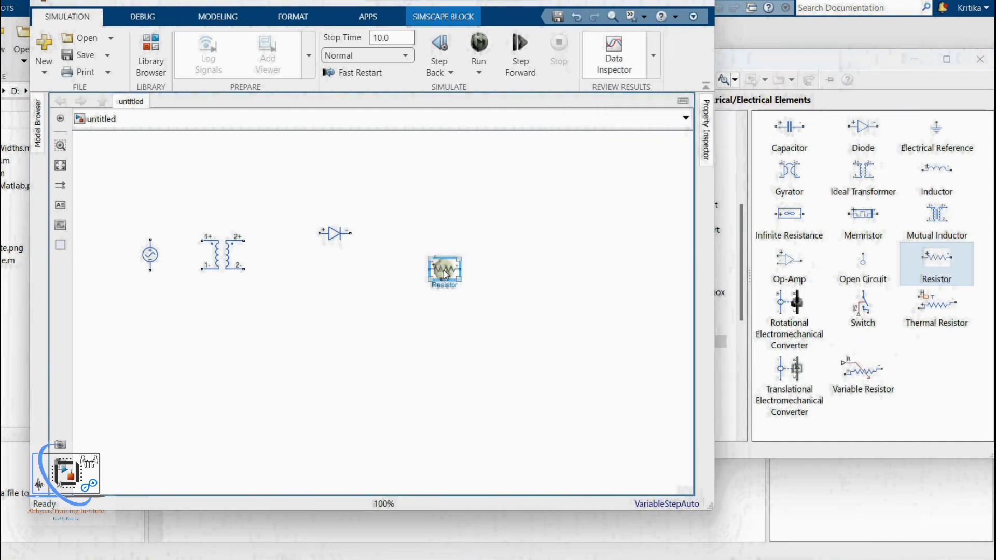
Place an Electrical Reference block below the AC voltage source.
click(952, 373)
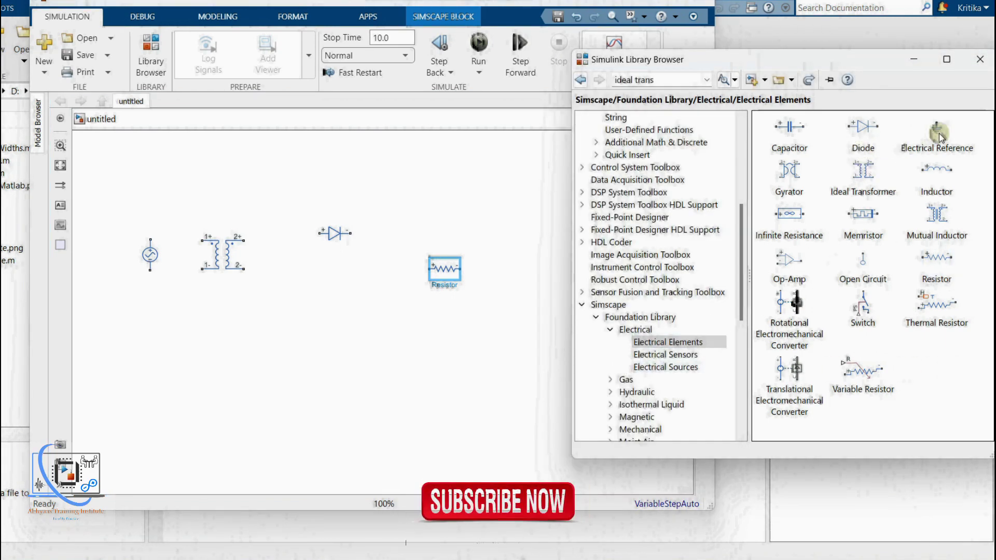
drag(940, 136, 158, 322)
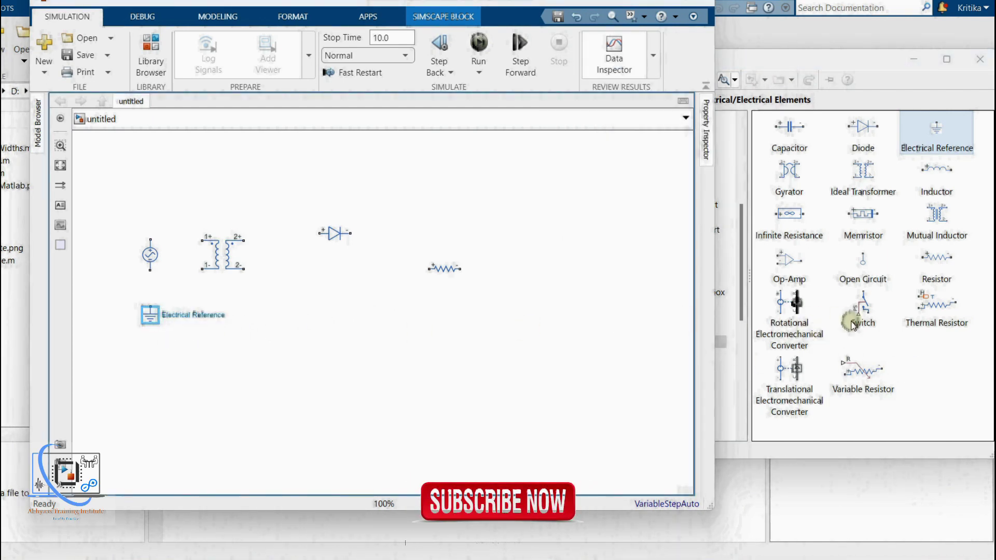
click(907, 349)
scroll(678, 353, down, 4)
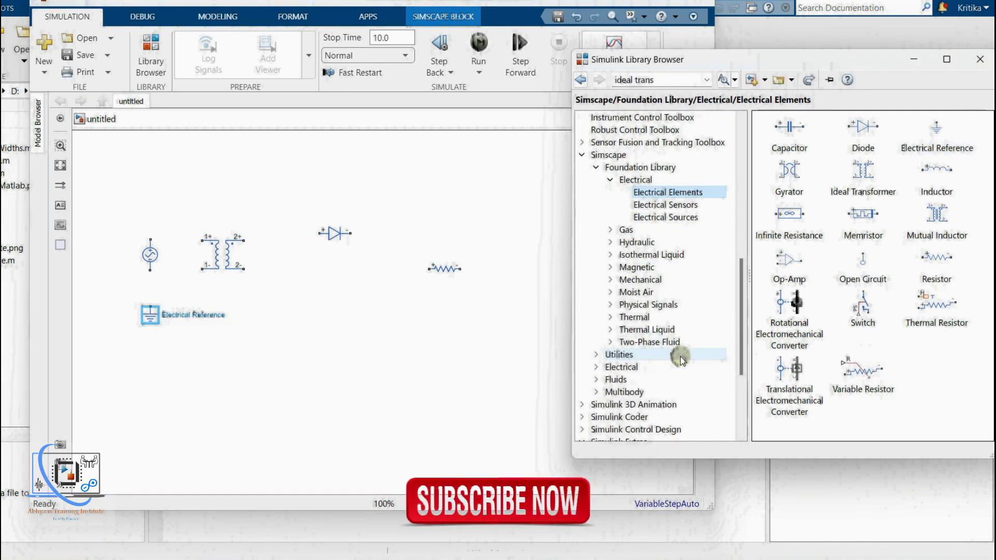
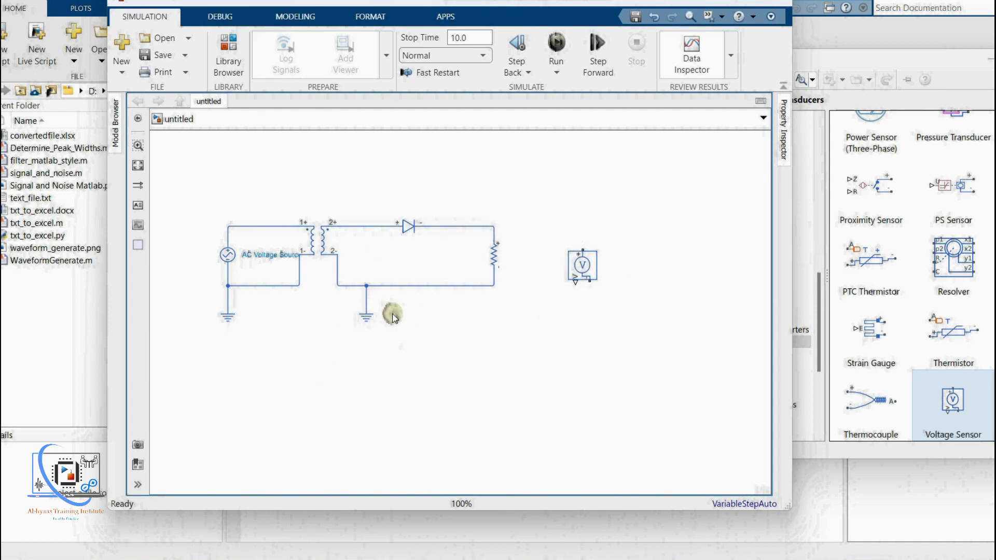
Review the diode's forward voltage, on resistance and off conductance parameters.
click(409, 228)
double_click(409, 228)
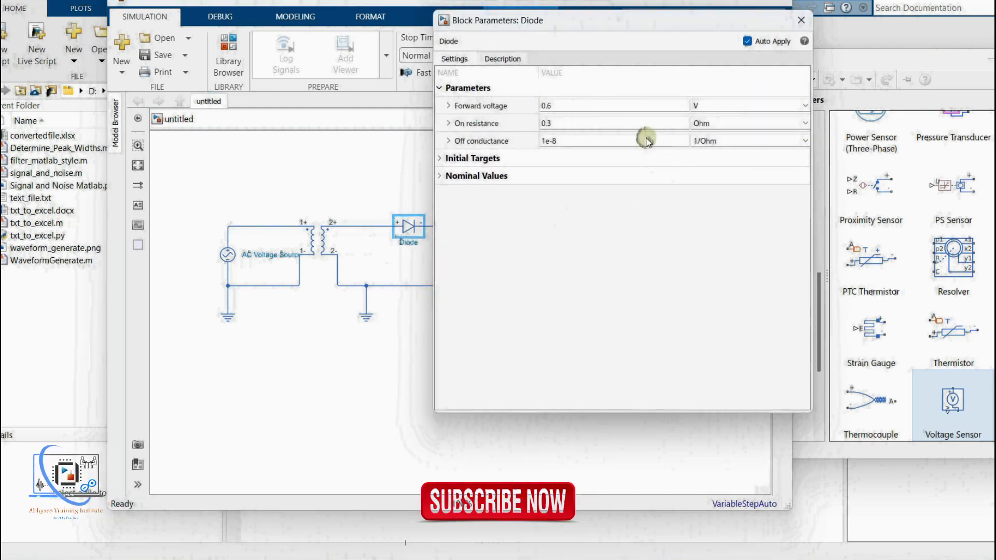
click(801, 19)
Set the resistor's resistance to 100 Ohm.
click(490, 255)
double_click(491, 255)
click(642, 160)
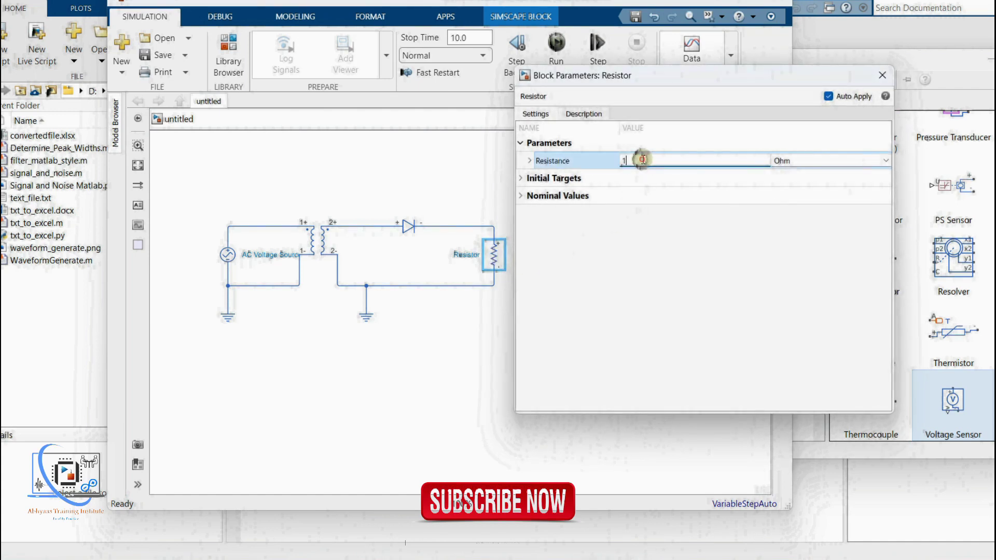
text(00)
click(882, 75)
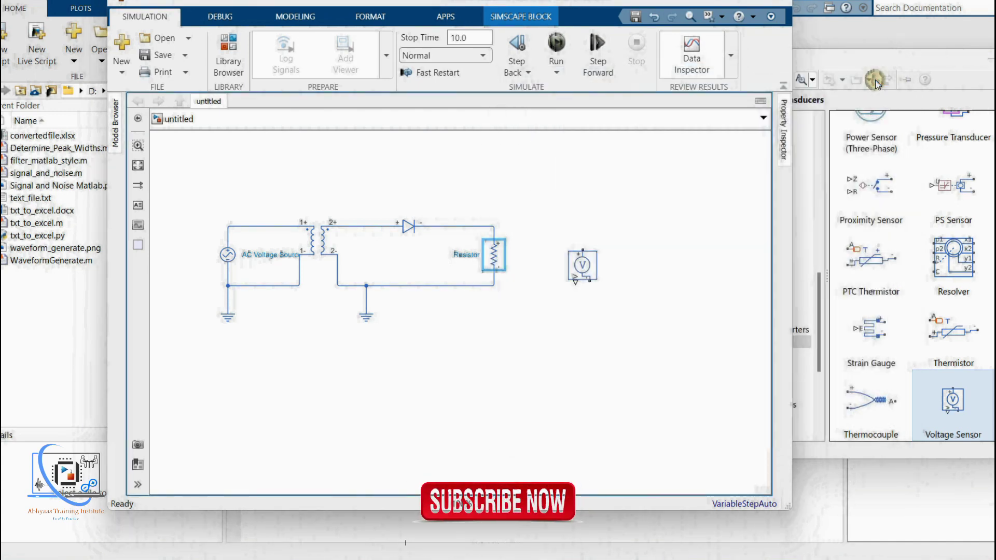
Set the AC voltage source's peak amplitude to 10 V.
click(236, 254)
double_click(236, 254)
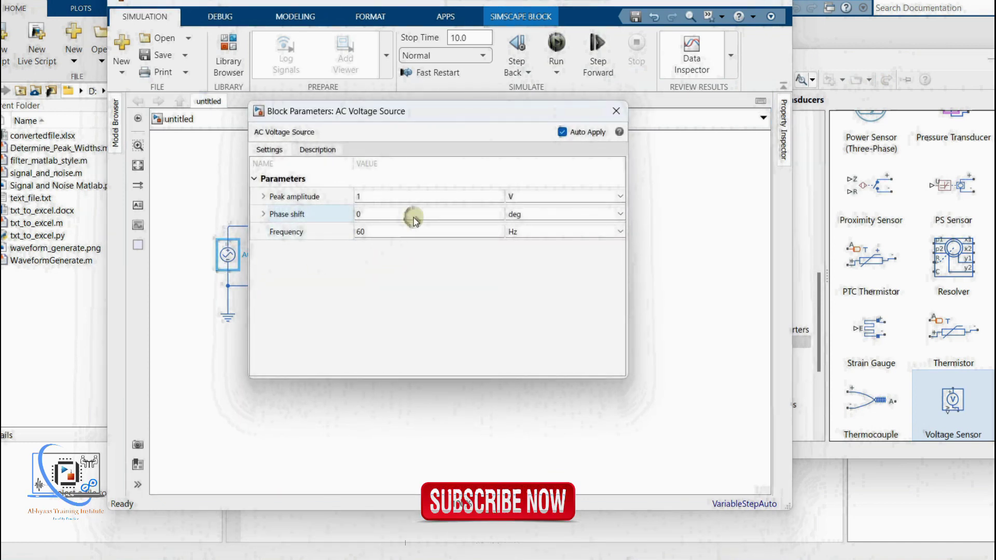
click(406, 194)
text(0)
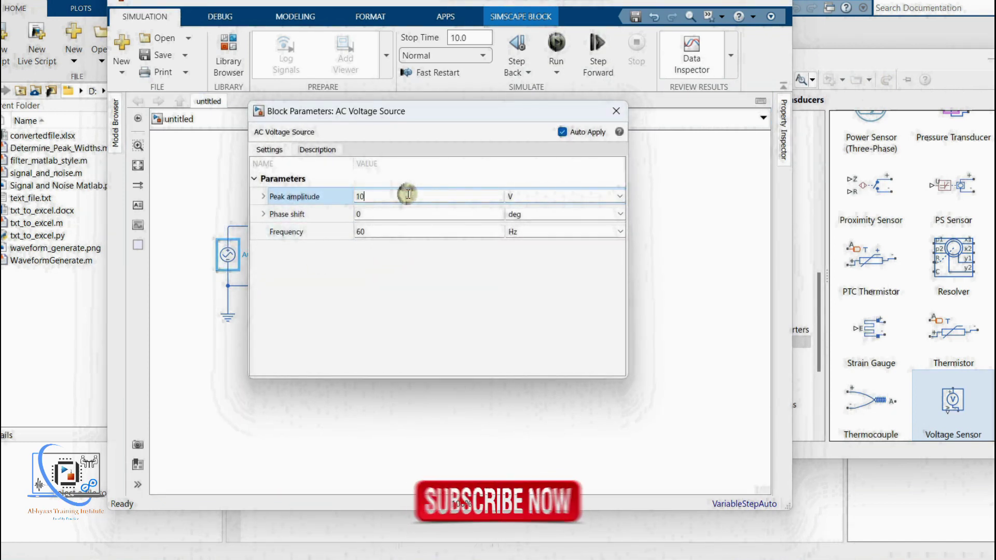
click(612, 112)
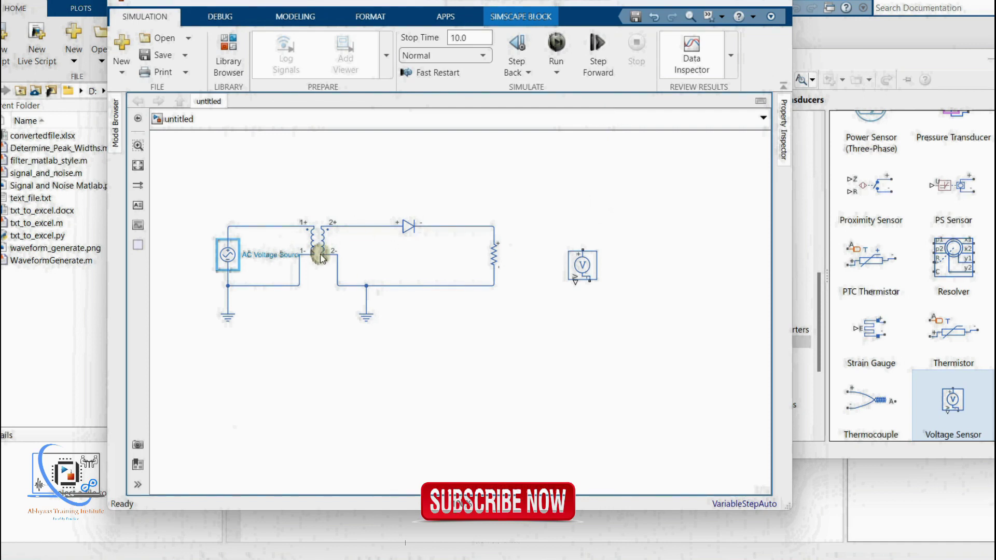
Wire the Voltage Sensor in parallel with the resistor and align the sensor with it.
drag(227, 289, 228, 285)
click(492, 258)
click(555, 225)
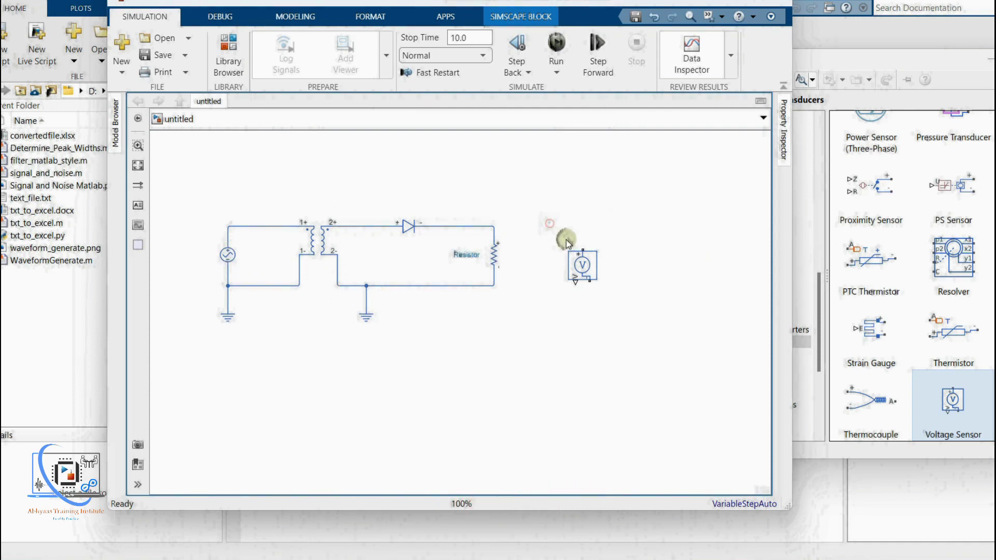
drag(582, 245, 491, 225)
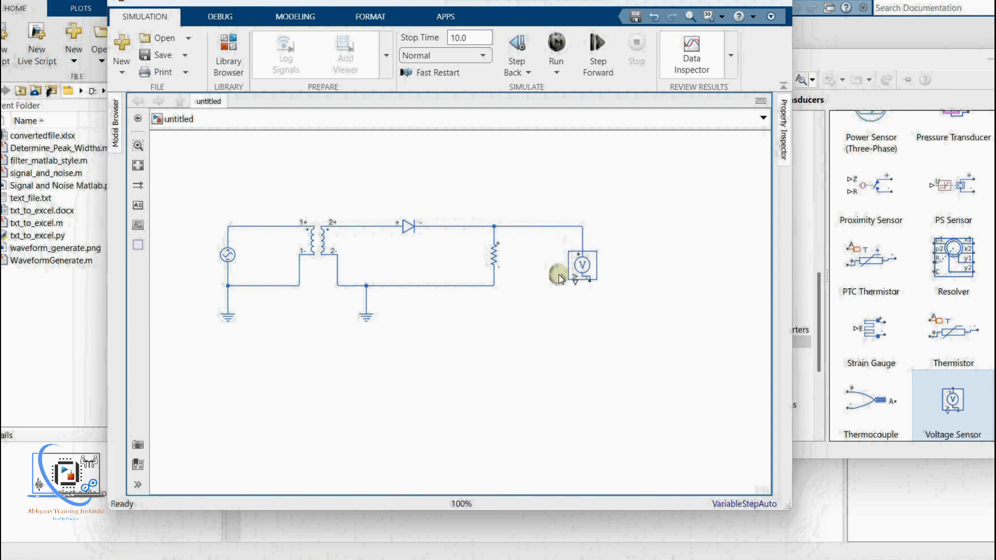
drag(585, 280, 490, 288)
click(581, 265)
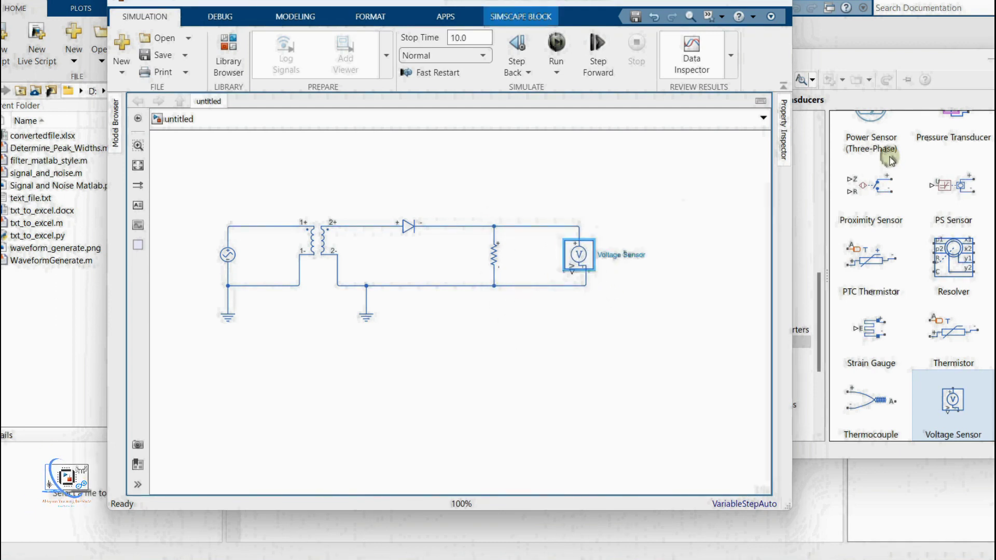
Search the library for "ps-" and connect a PS-Simulink Converter to the voltage sensor's signal output.
click(824, 99)
click(766, 80)
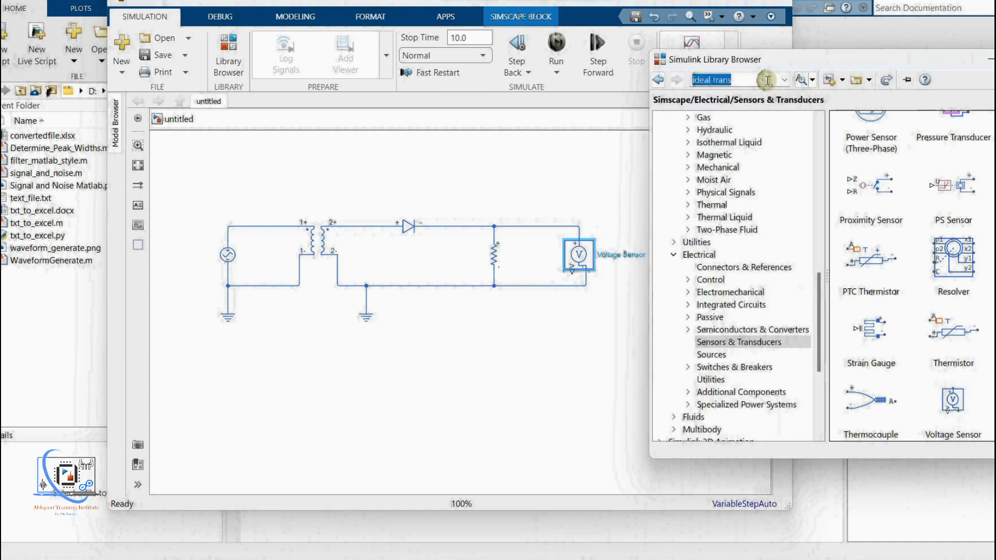
text(ps-)
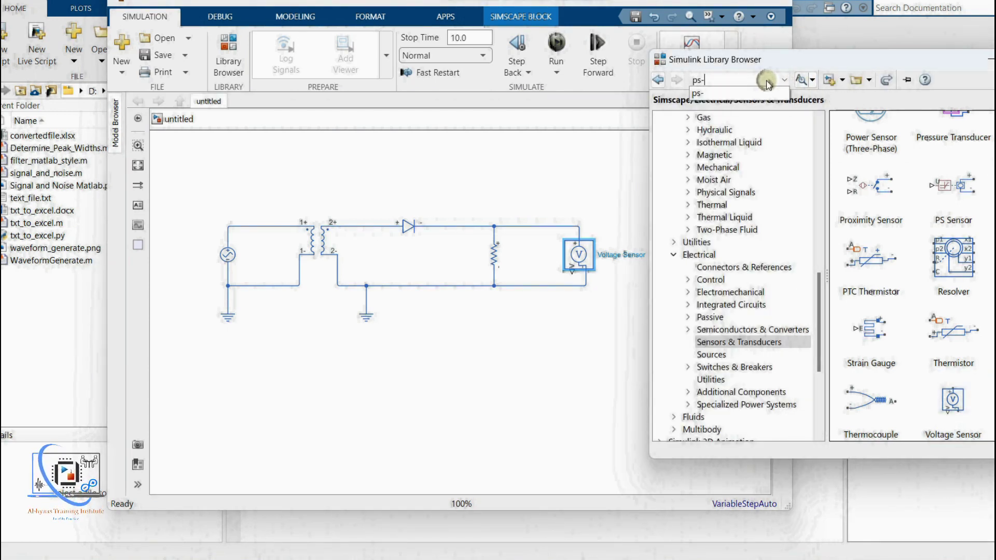
key(Return)
mouse_move(853, 155)
mouse_down()
mouse_move(627, 278)
mouse_move(582, 325)
mouse_move(592, 325)
mouse_move(562, 286)
mouse_move(570, 270)
mouse_up()
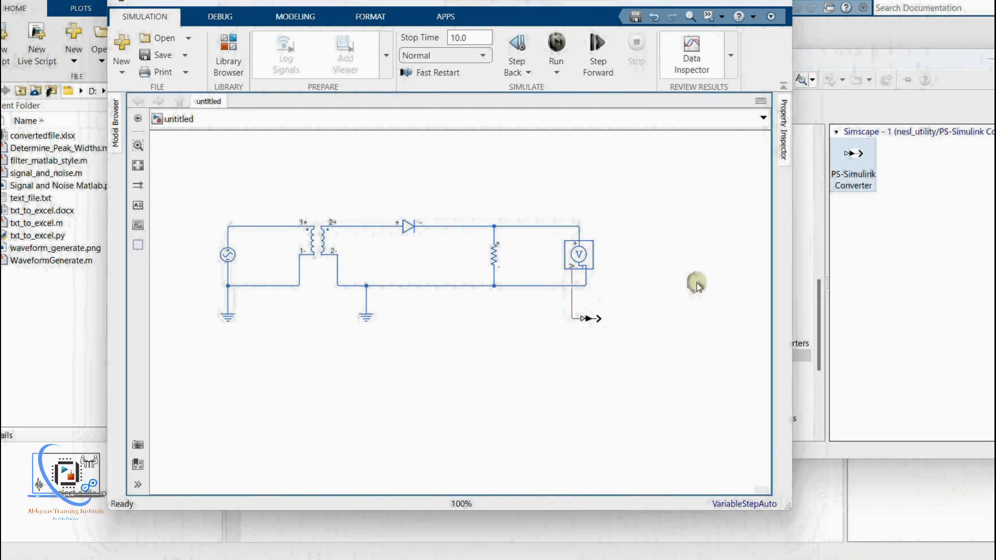
Search the library for "sink", connect a Scope to the PS-Simulink Converter's output and set its number of input ports to 2.
click(920, 200)
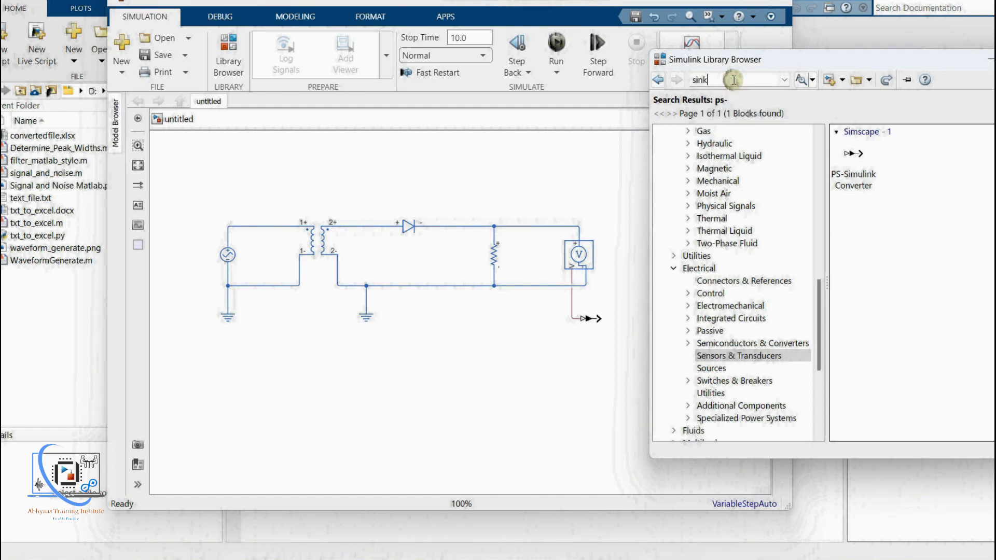
key(Return)
double_click(624, 320)
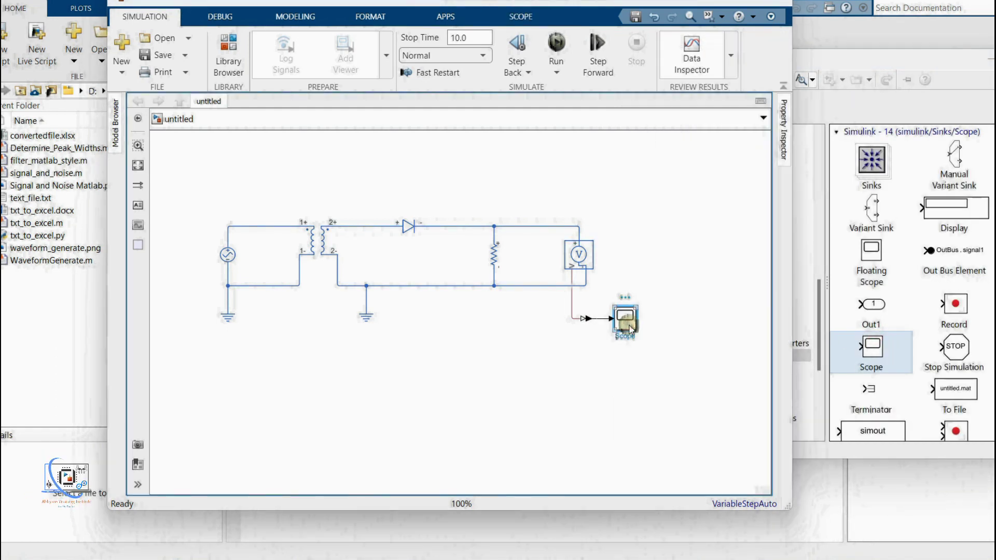
click(339, 111)
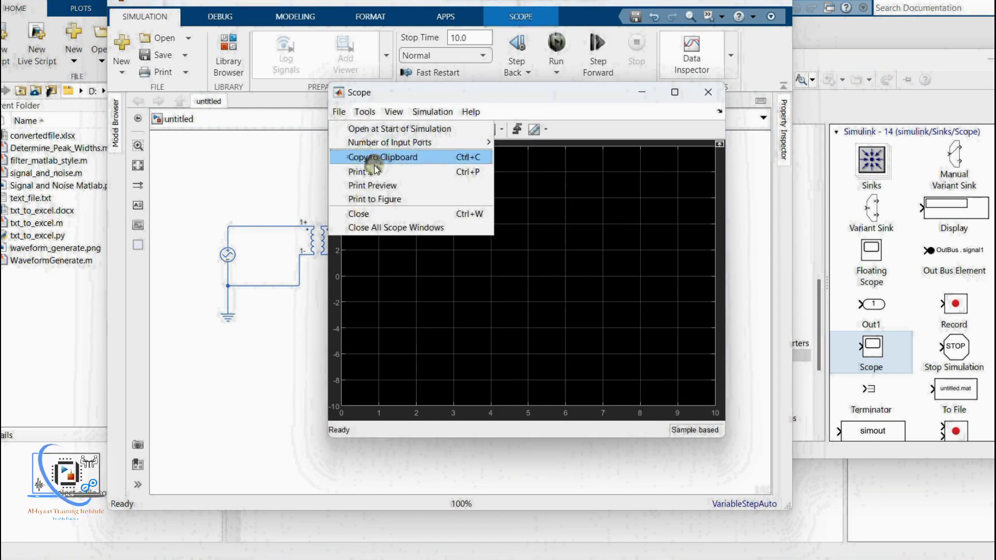
mouse_move(406, 144)
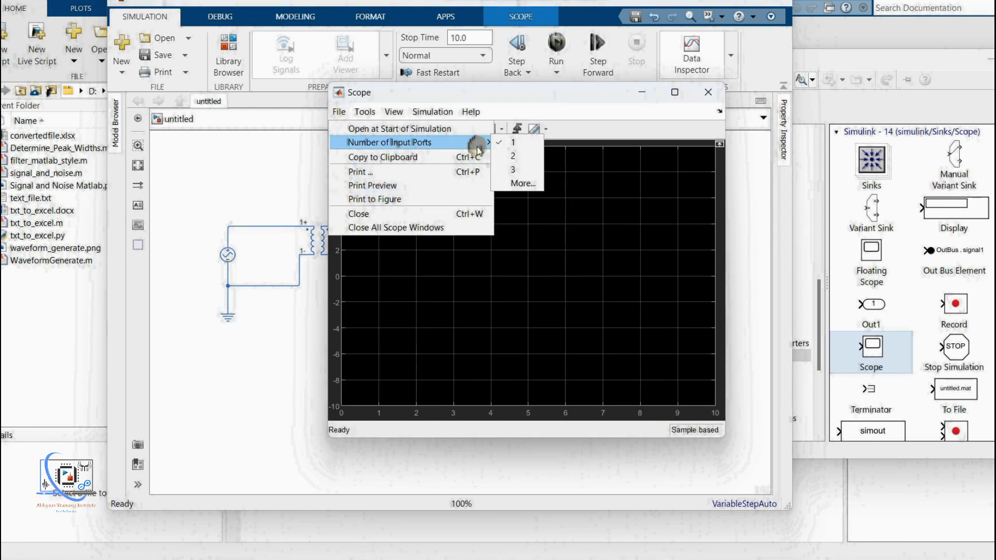
click(517, 156)
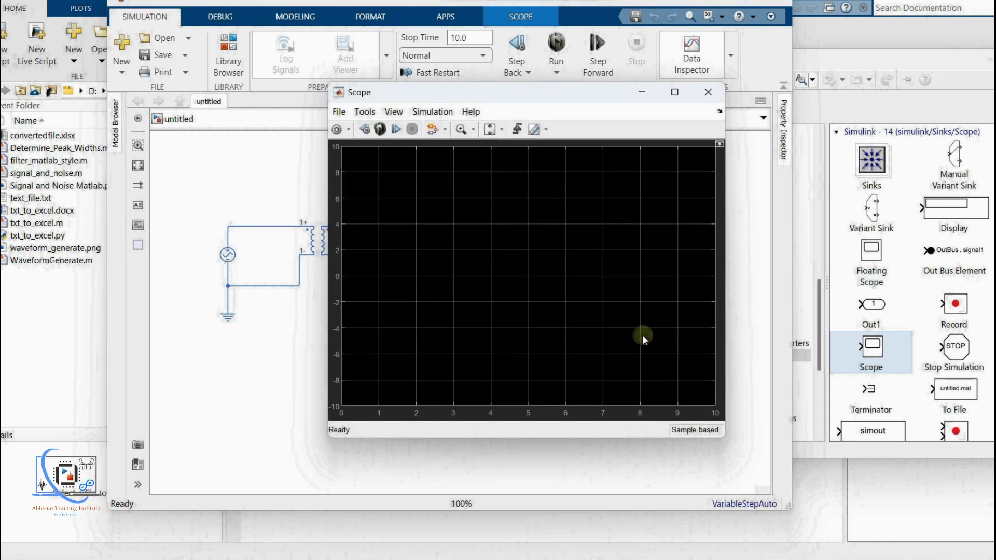
click(706, 95)
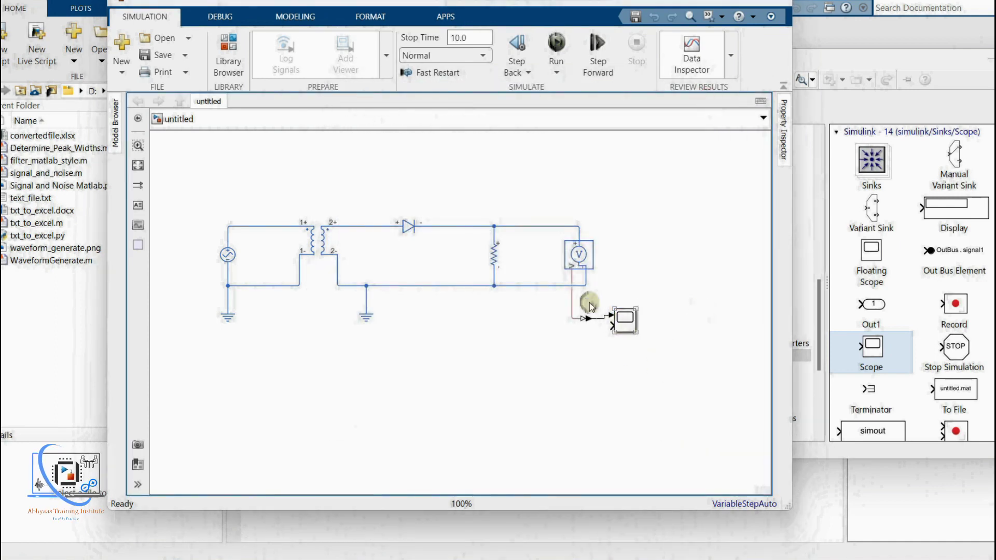
Duplicate the Voltage Sensor with its PS-Simulink Converter, wire the copy across the AC source and feed its signal to the Scope's second input.
drag(541, 217, 595, 331)
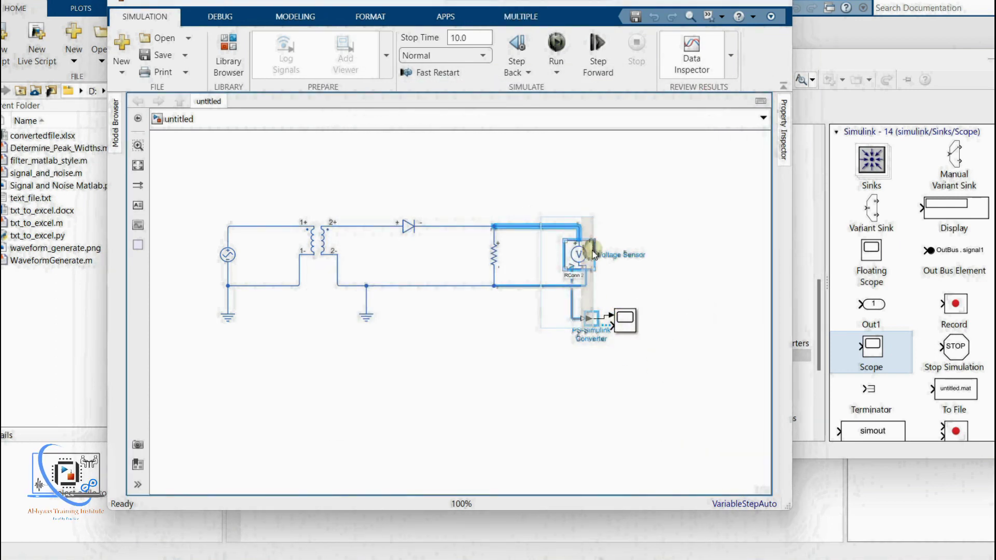
key(ctrl+c)
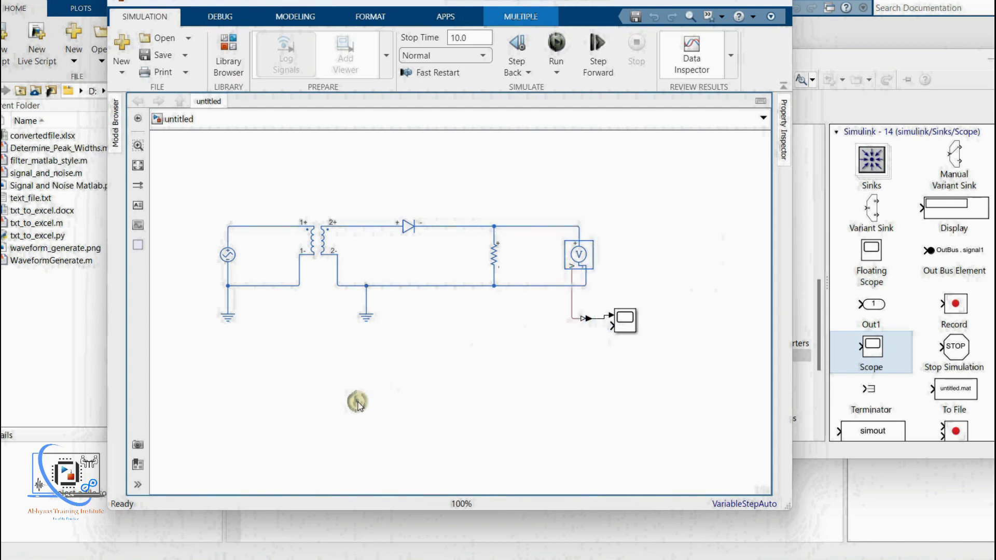
key(ctrl+v)
drag(358, 404, 227, 228)
click(313, 348)
drag(193, 283, 228, 285)
drag(206, 333, 626, 327)
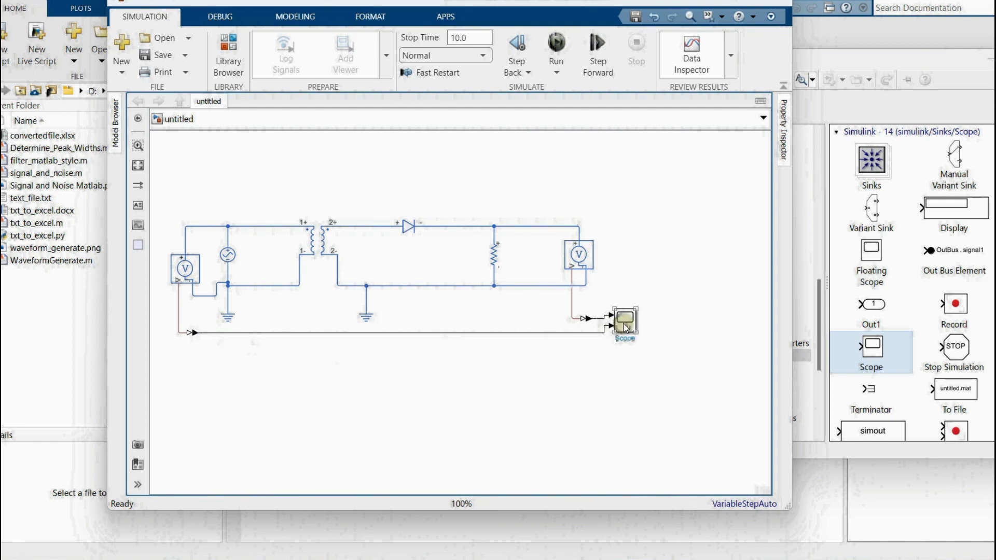
Set the simulation stop time to 1 and try to run the simulation from the opened Scope.
double_click(626, 326)
drag(528, 92, 794, 140)
click(468, 32)
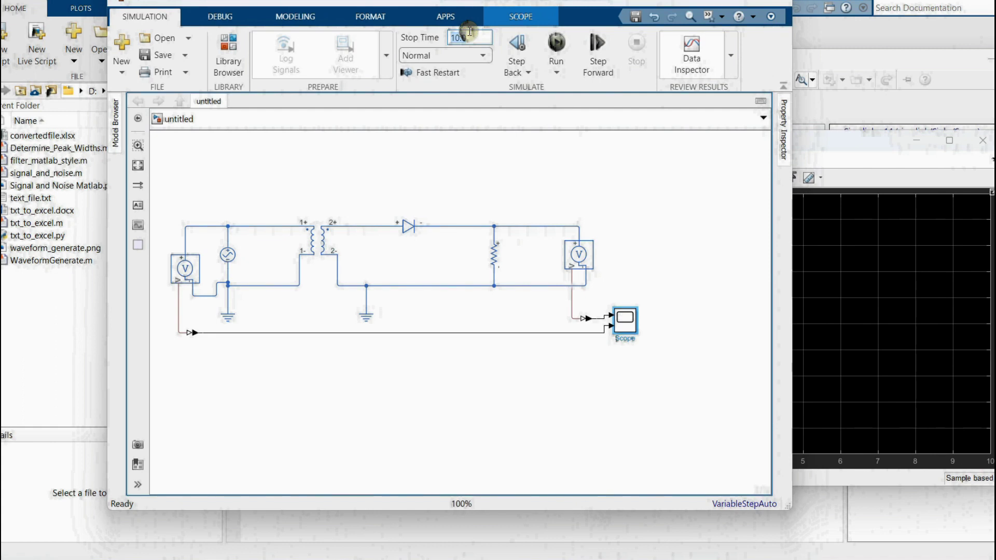
text(1)
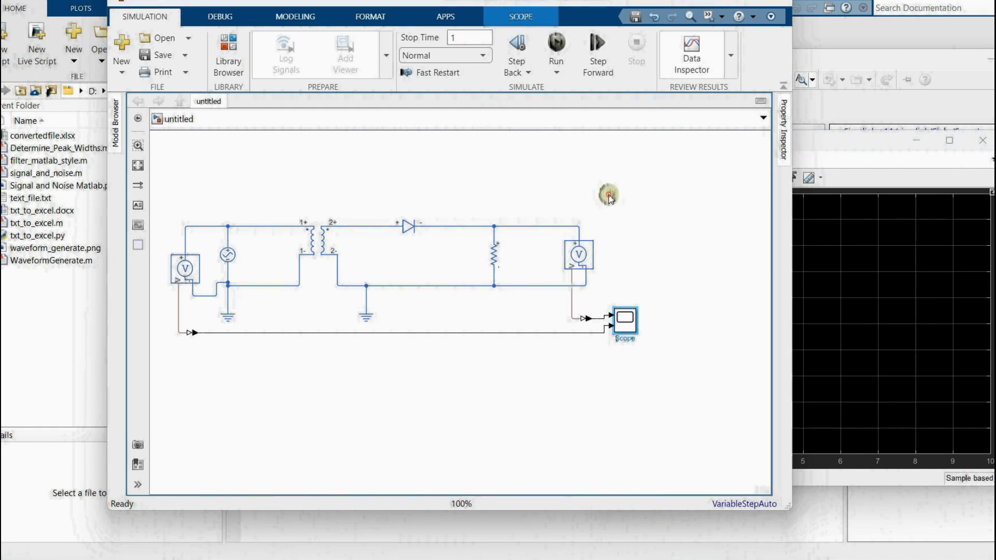
click(726, 253)
click(878, 277)
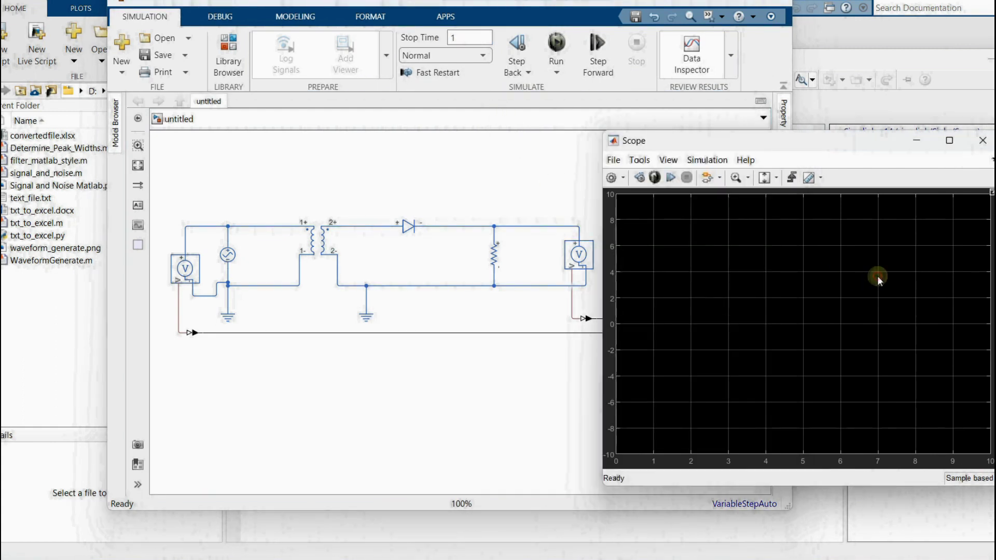
click(655, 178)
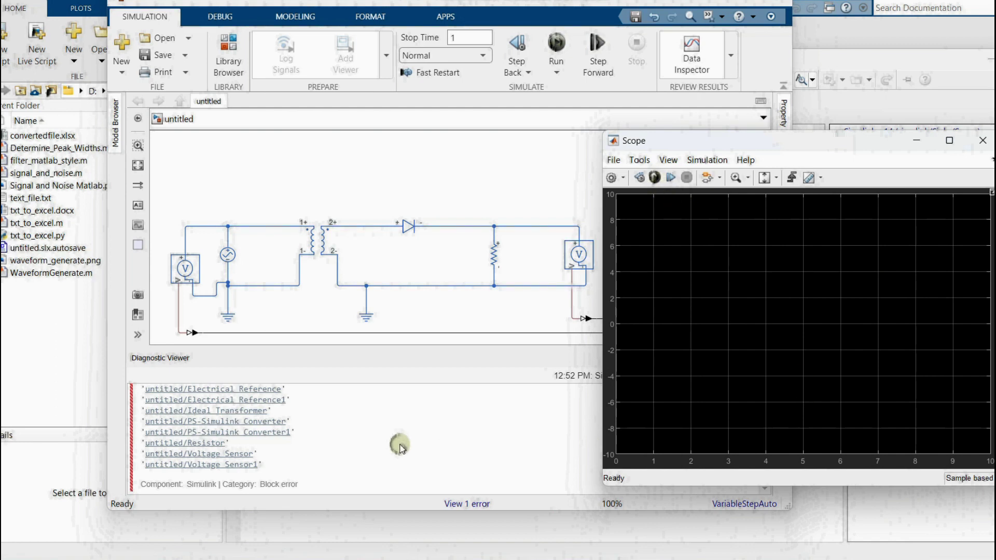
Search the library for "solver c" and connect a Solver Configuration block to the ground node on the transformer's secondary side.
drag(889, 138, 604, 305)
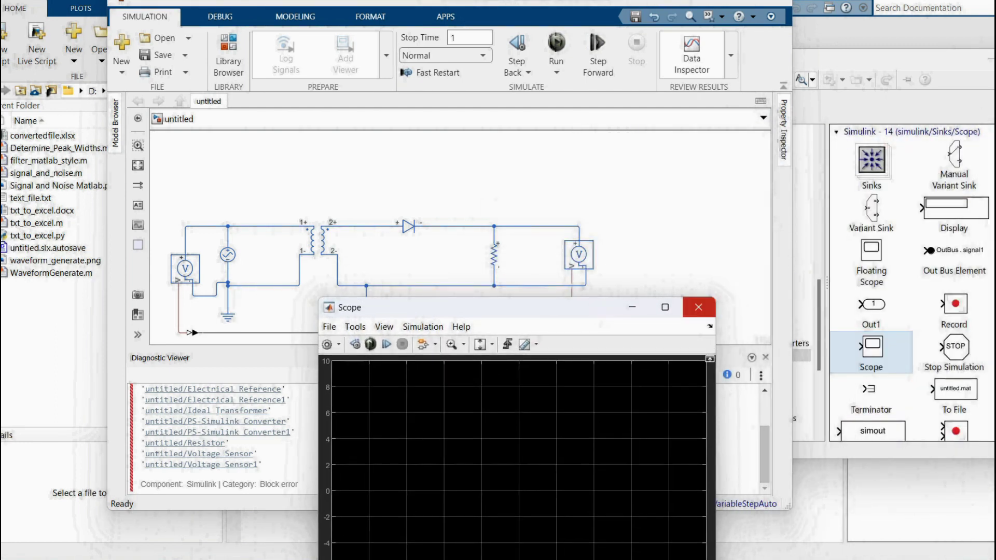
click(801, 96)
double_click(744, 81)
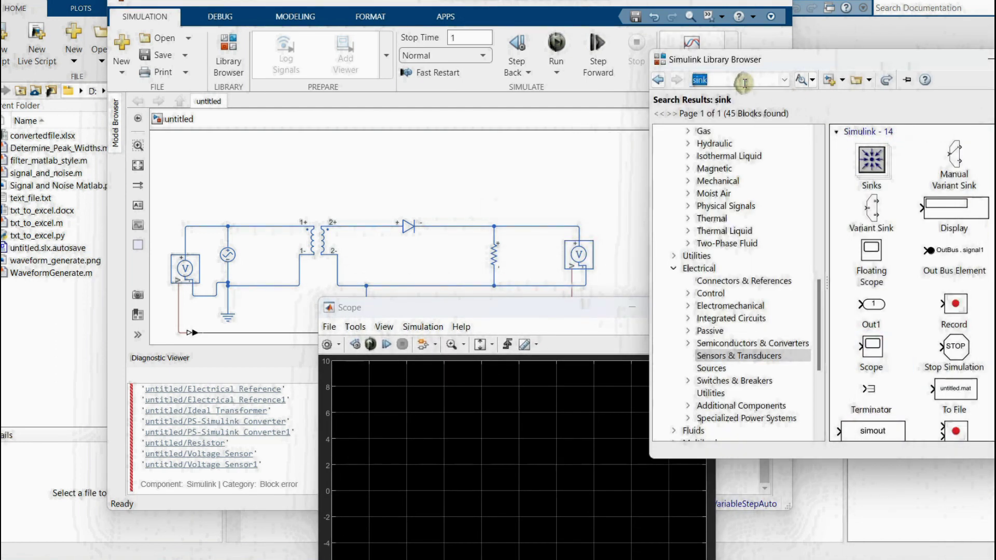
text(solv)
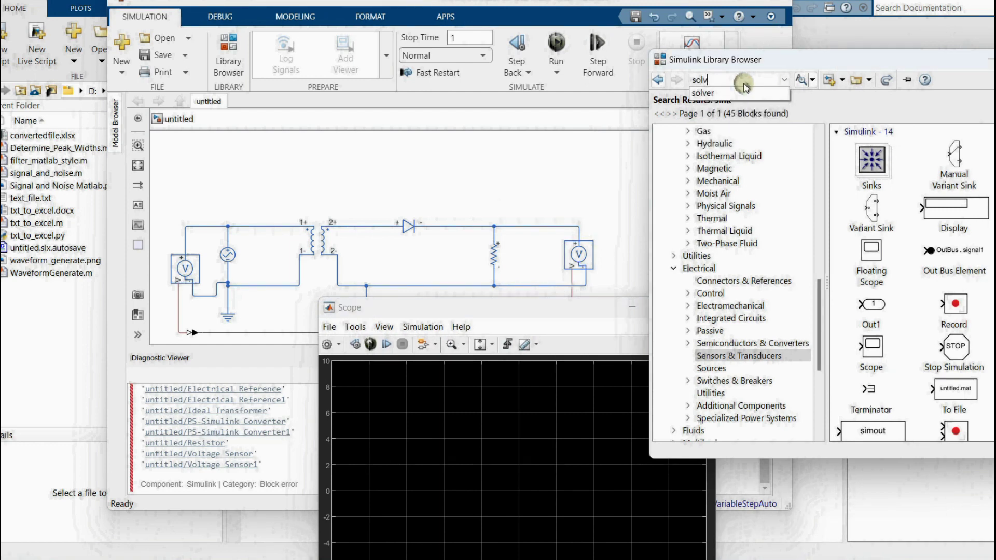
text(er )
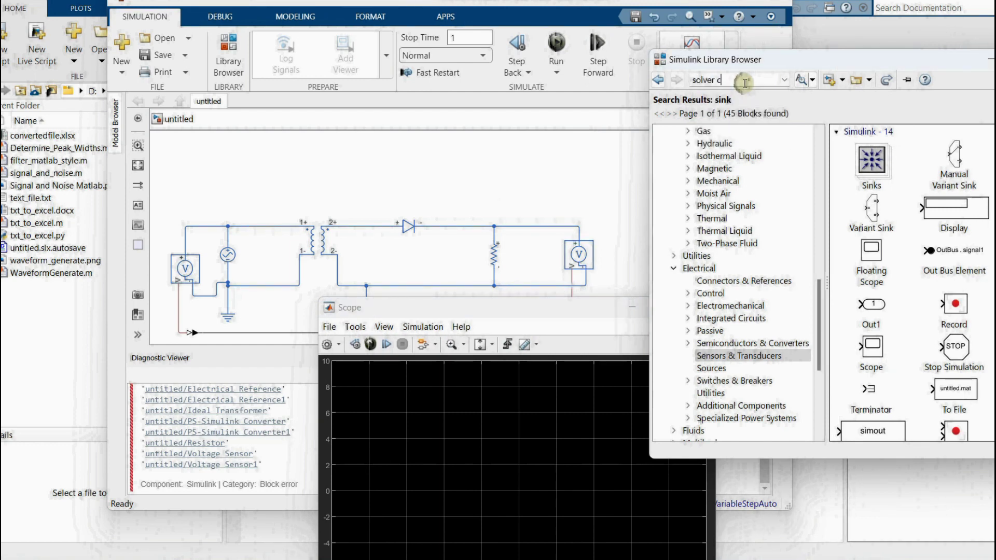
text(c)
key(Return)
drag(872, 161, 414, 199)
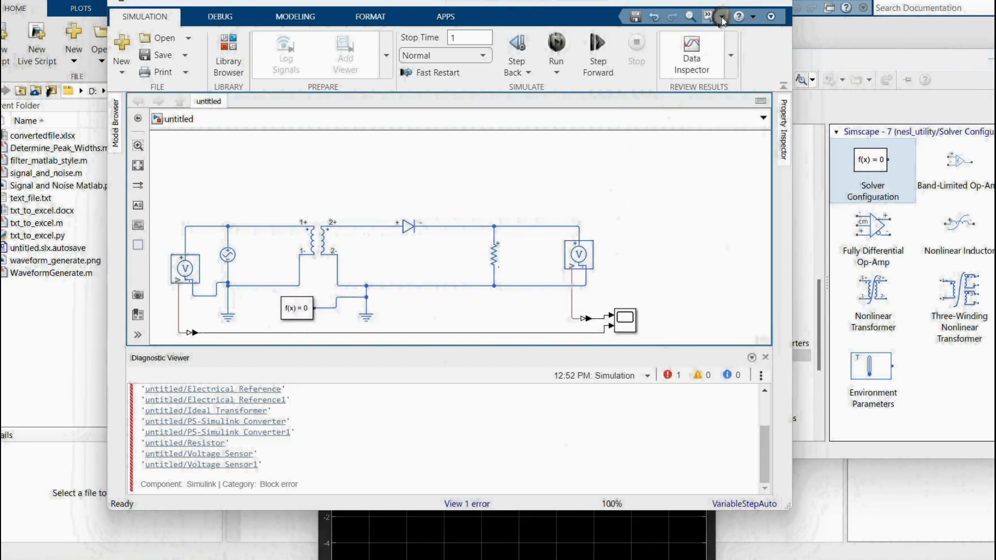
Maximize the model window, reopen the Scope beside the circuit and run the simulation.
double_click(736, 4)
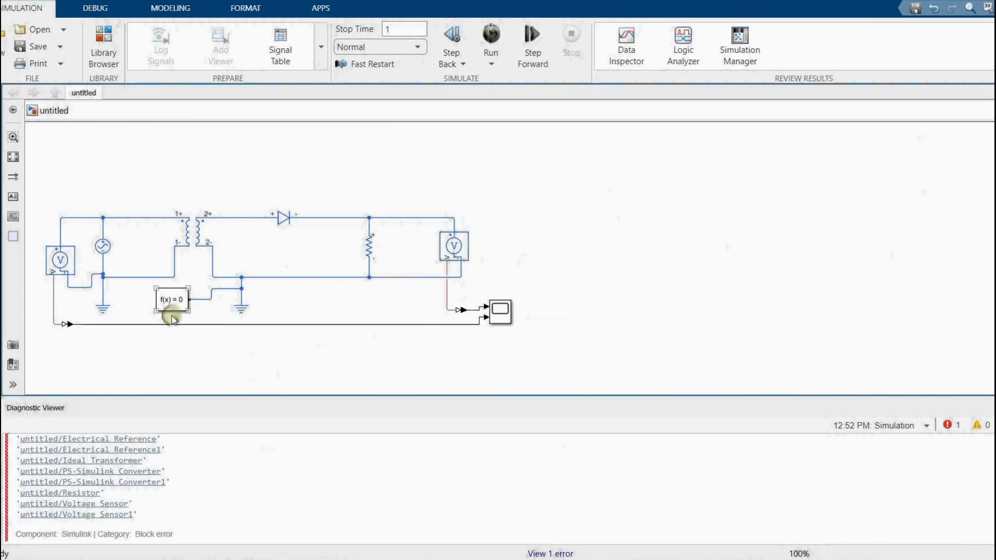
click(109, 257)
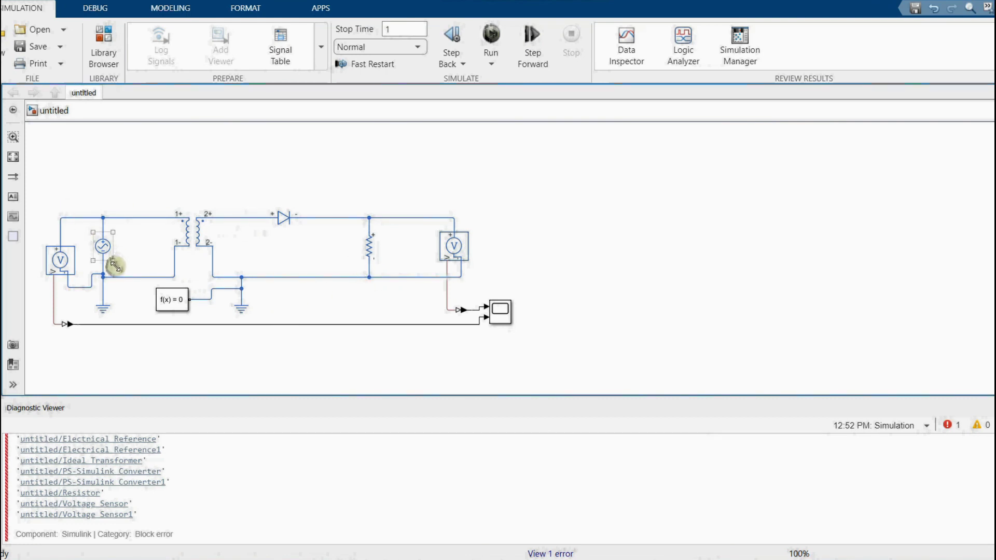
click(455, 247)
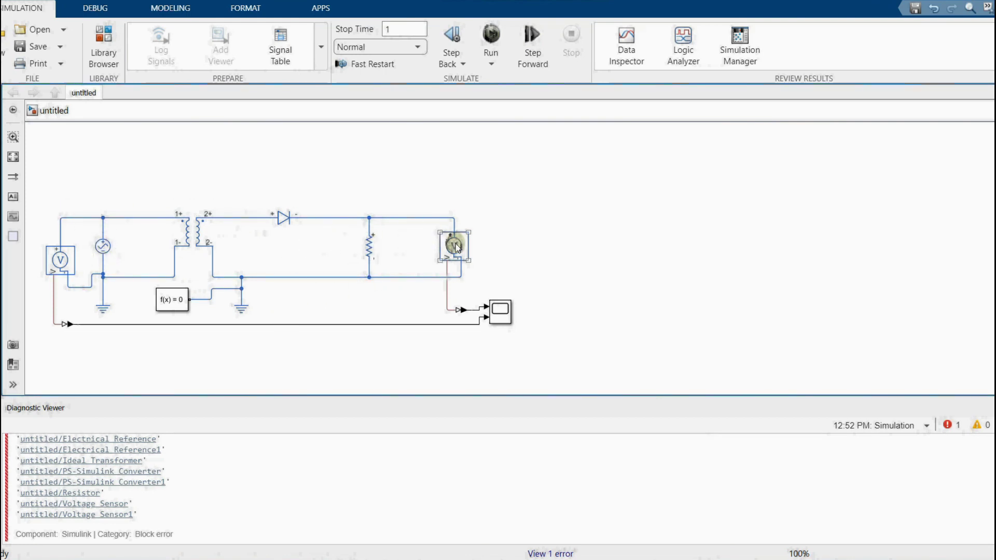
click(368, 248)
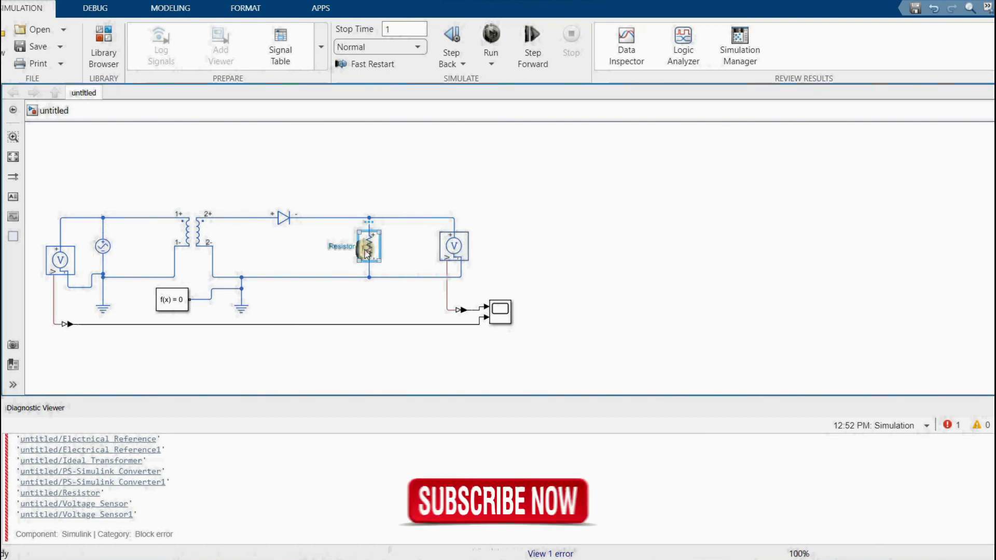
click(501, 316)
double_click(501, 315)
drag(527, 318, 804, 98)
click(640, 132)
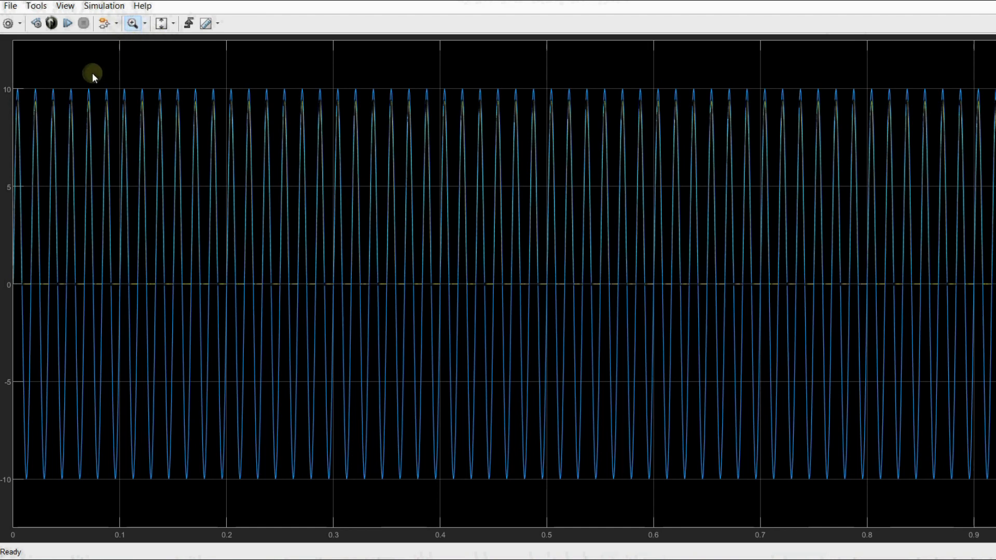
Zoom the Scope in on the waveforms from about 0.06 to 0.18 s and display the legend.
drag(78, 77, 219, 488)
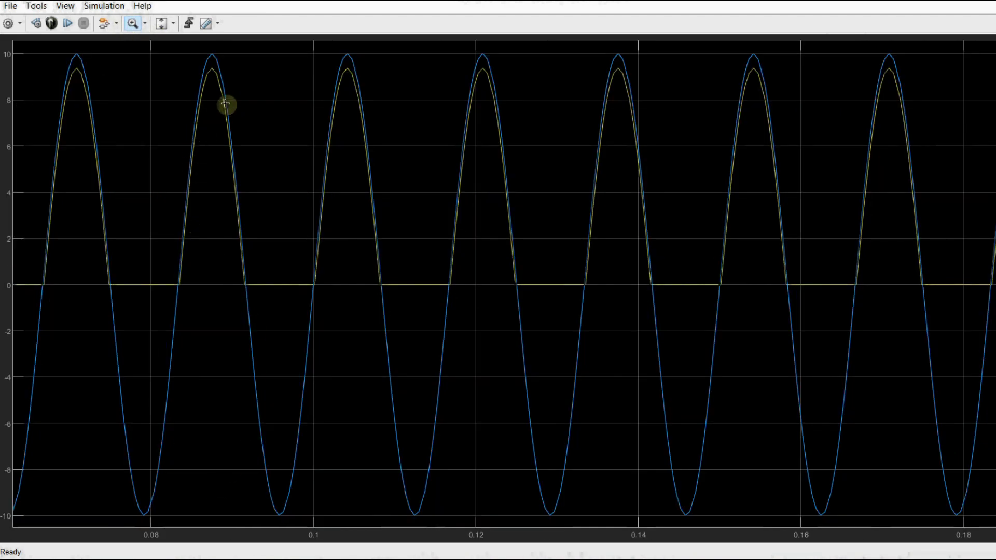
click(66, 6)
click(83, 62)
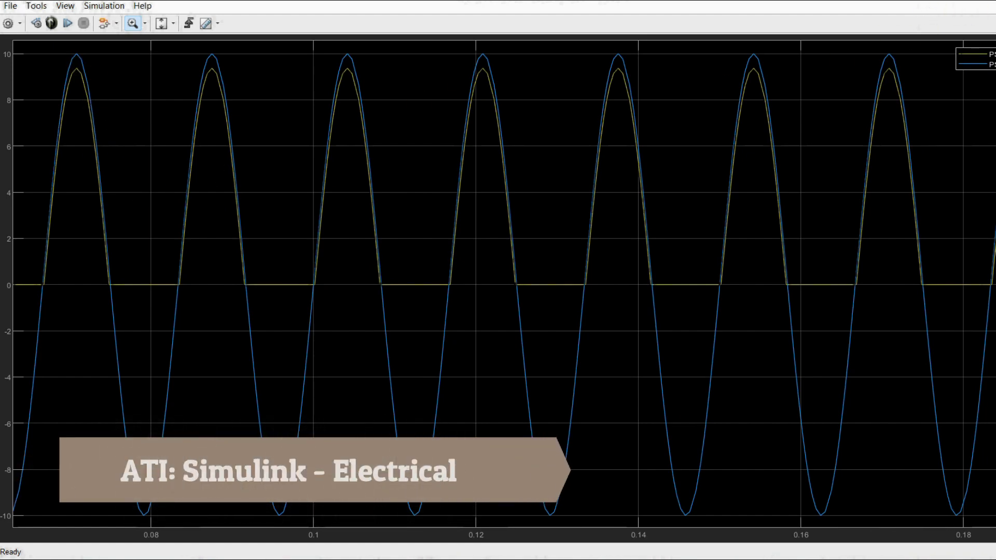
Restore the Scope window to its smaller size and place it beside the circuit to compare the waveforms with the two voltage sensors.
click(973, 4)
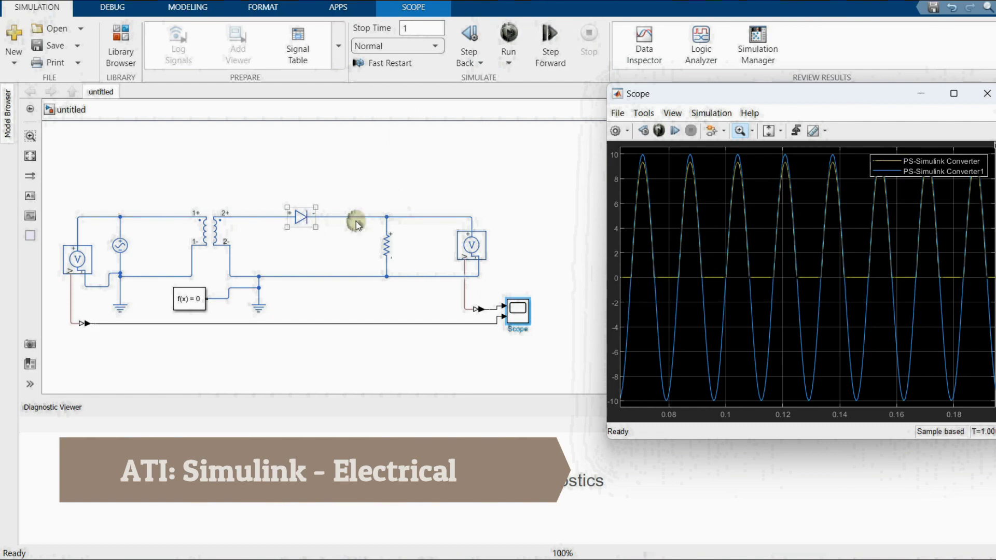
drag(706, 94, 198, 100)
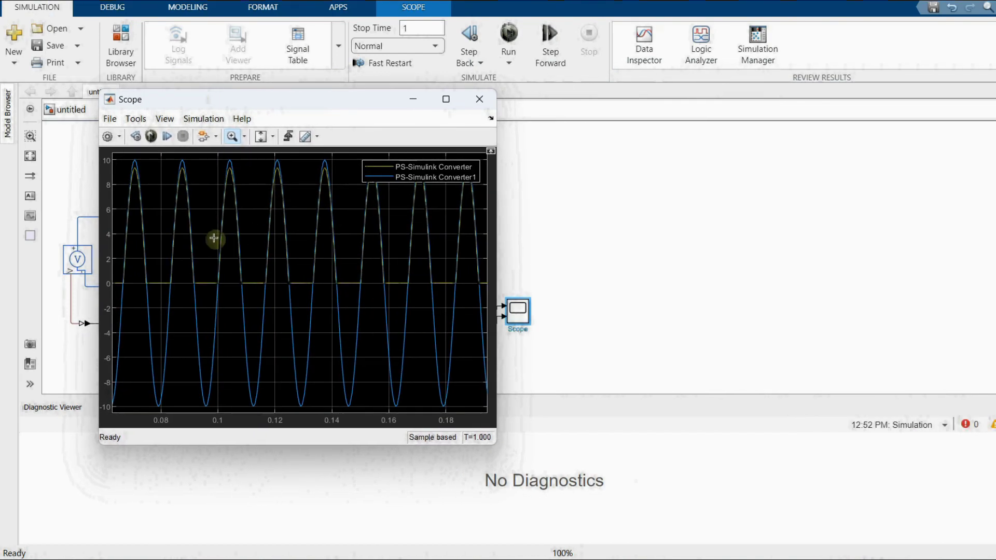
drag(289, 105, 781, 154)
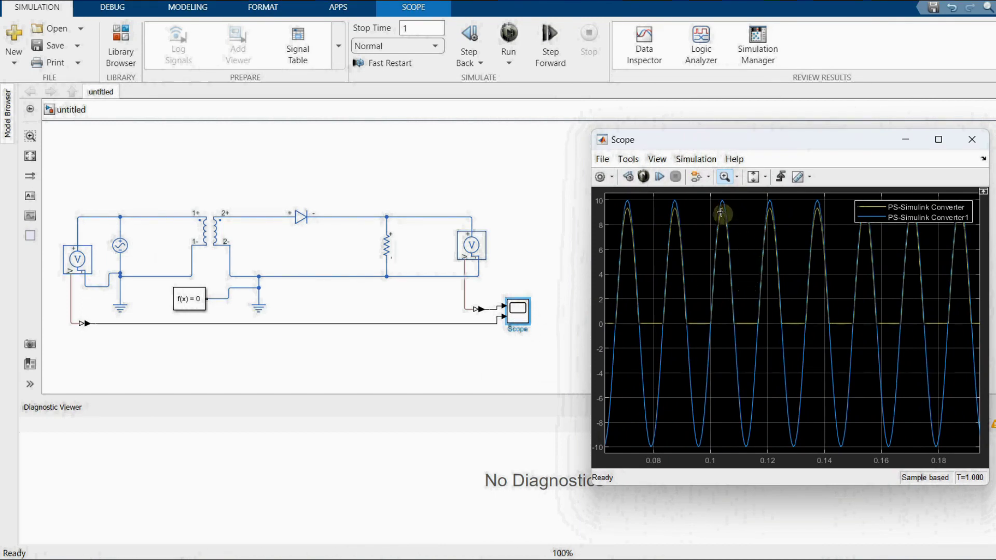
Search the library for "max" and add a MinMax block to the model just above and beside the Scope.
click(121, 47)
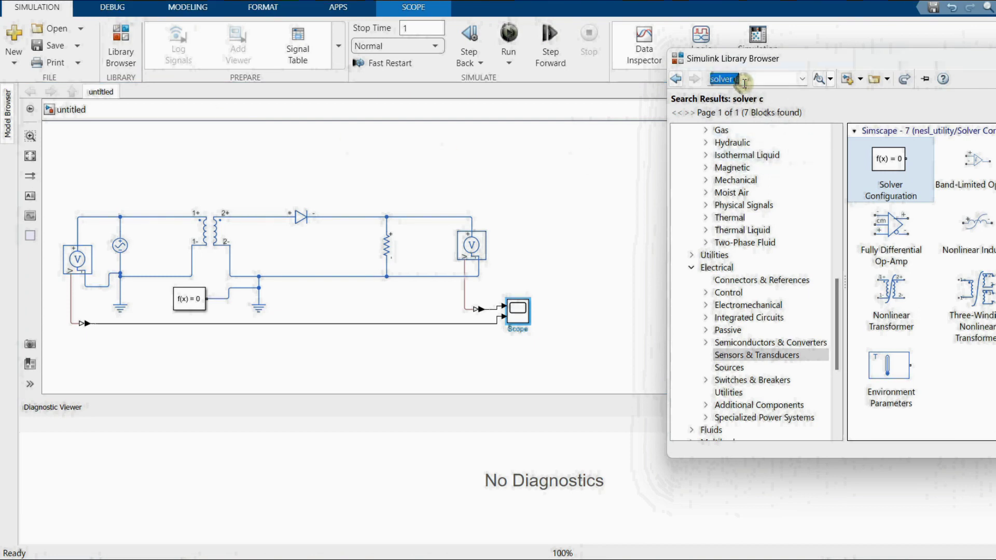
text(max)
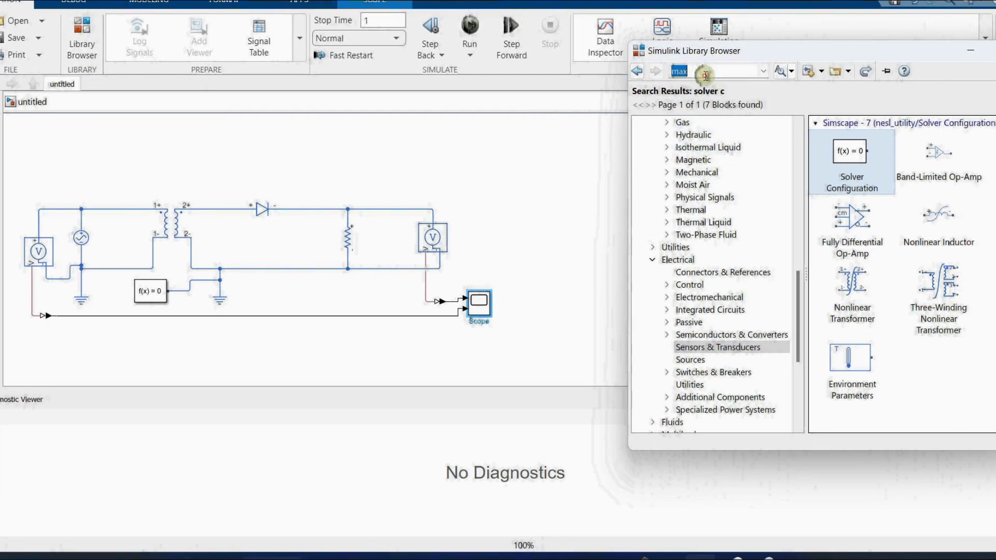
key(Return)
drag(865, 155, 517, 268)
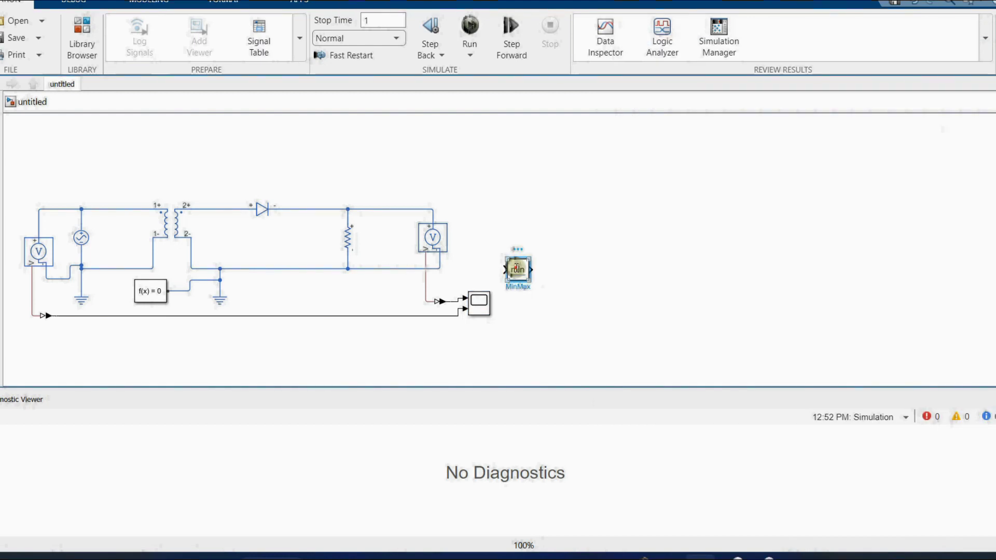
Set the MinMax block's function to max and connect its input to the signal from the load-side PS-Simulink Converter.
double_click(517, 268)
click(643, 238)
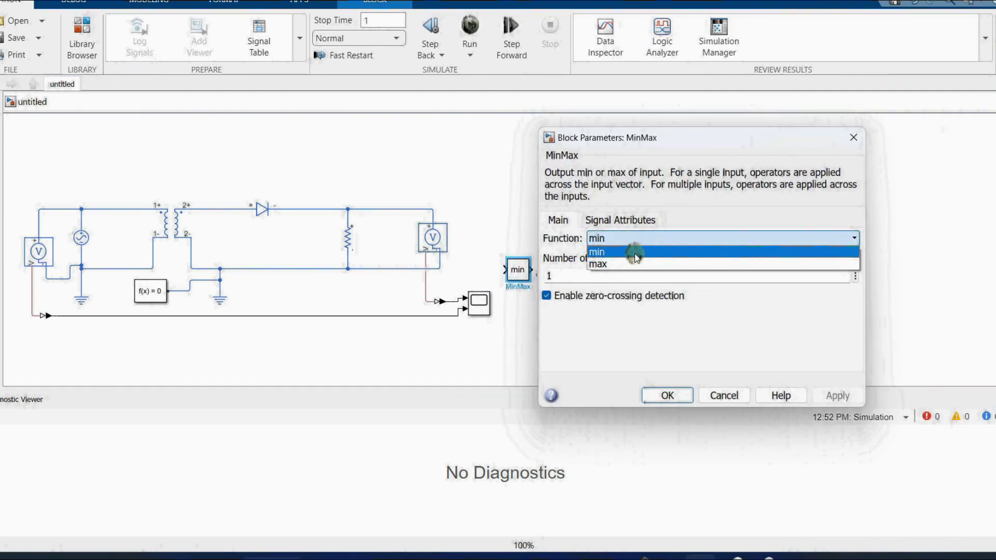
click(633, 264)
click(657, 394)
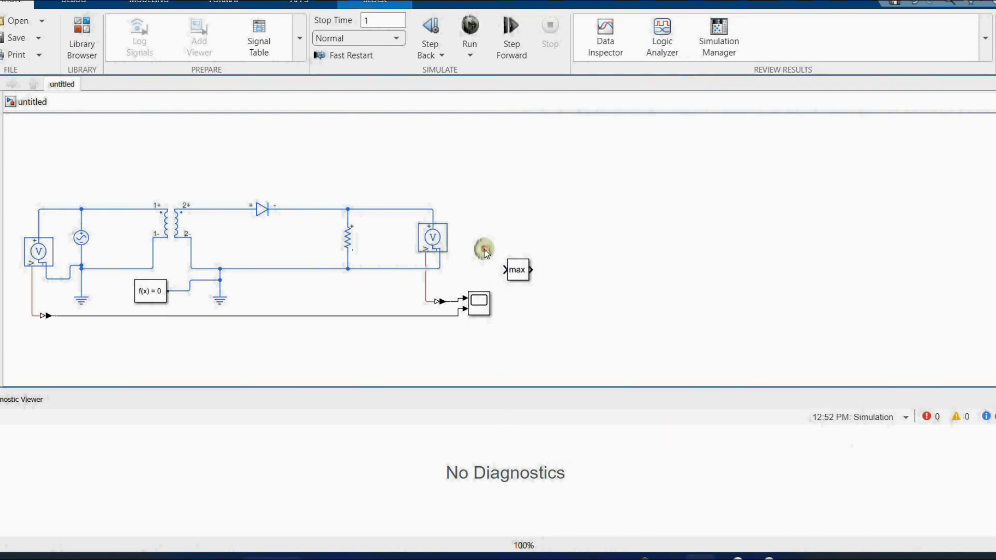
drag(499, 271, 454, 300)
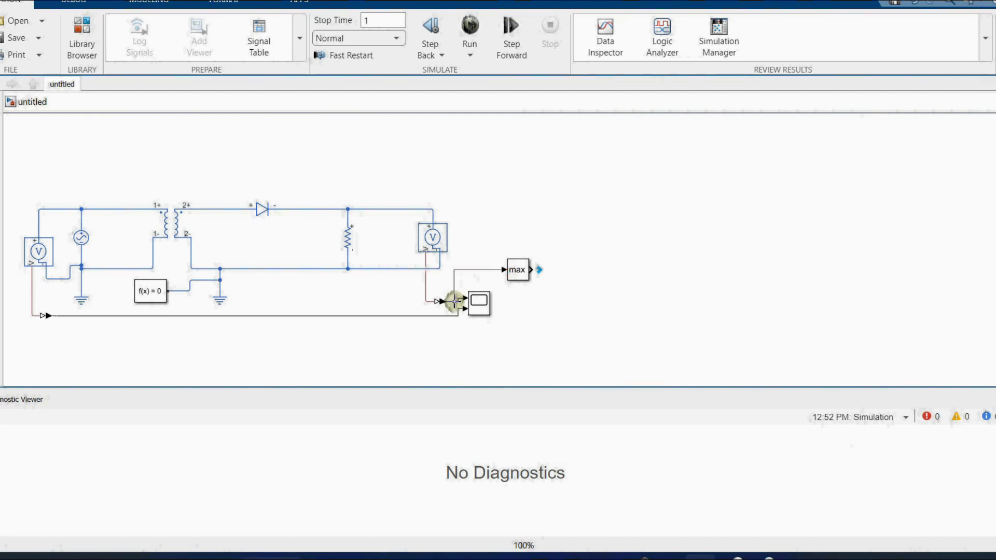
Add a Display block from the Simulink Sinks library beside the MinMax block and connect it to the MinMax output.
click(519, 270)
double_click(521, 267)
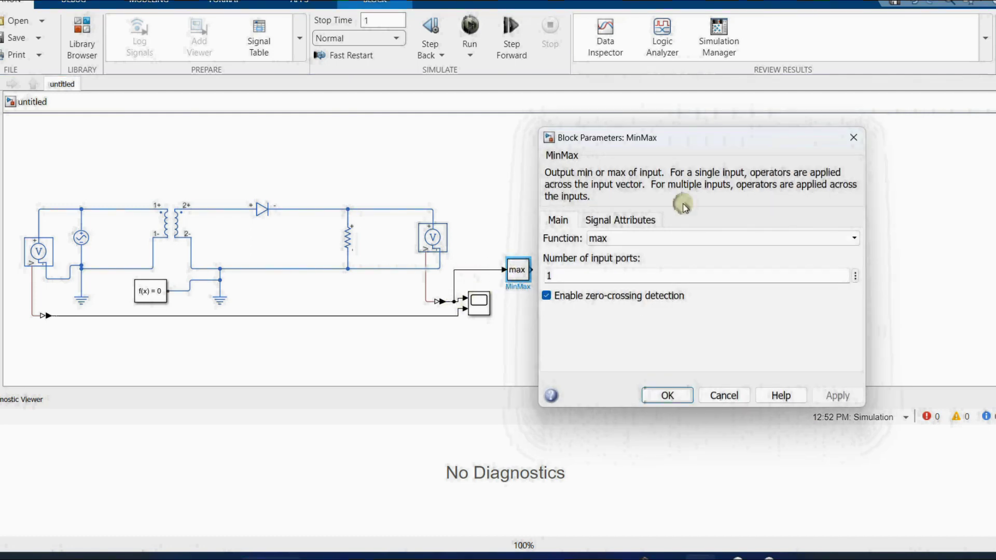
click(846, 138)
key(ctrl+shift+l)
scroll(702, 239, up, 10)
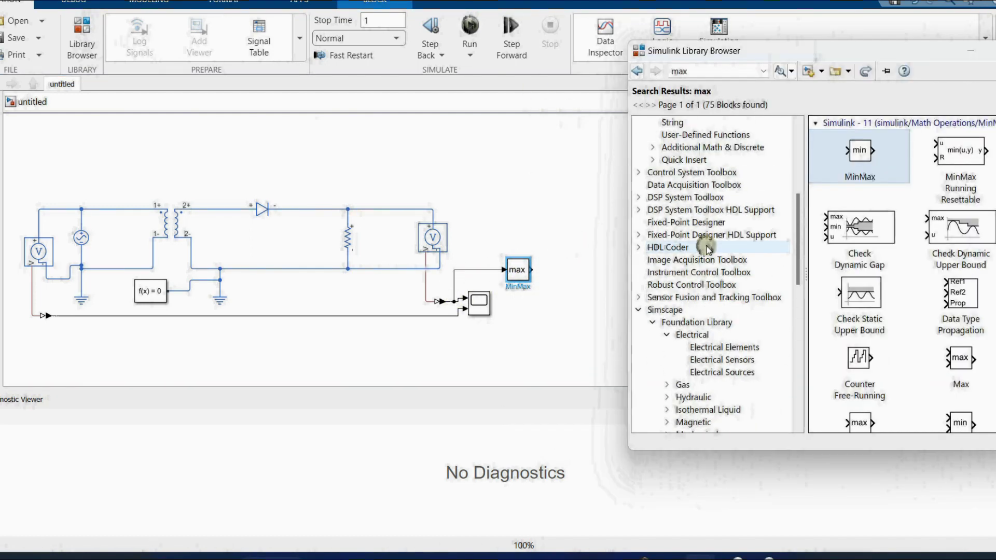
click(671, 309)
drag(846, 119, 552, 268)
click(594, 268)
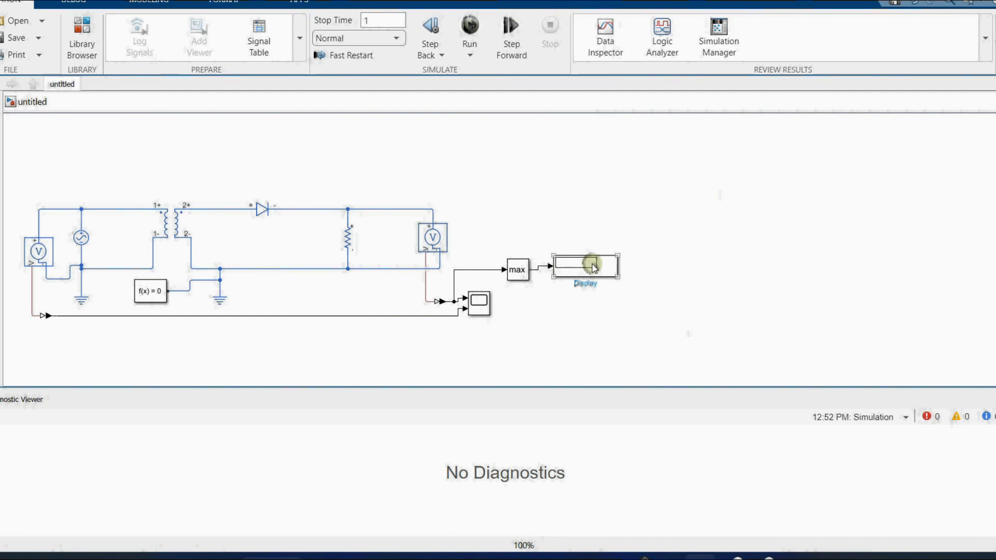
Run the simulation and compare the Display block's reading with the waveforms on the Scope.
double_click(594, 267)
click(934, 169)
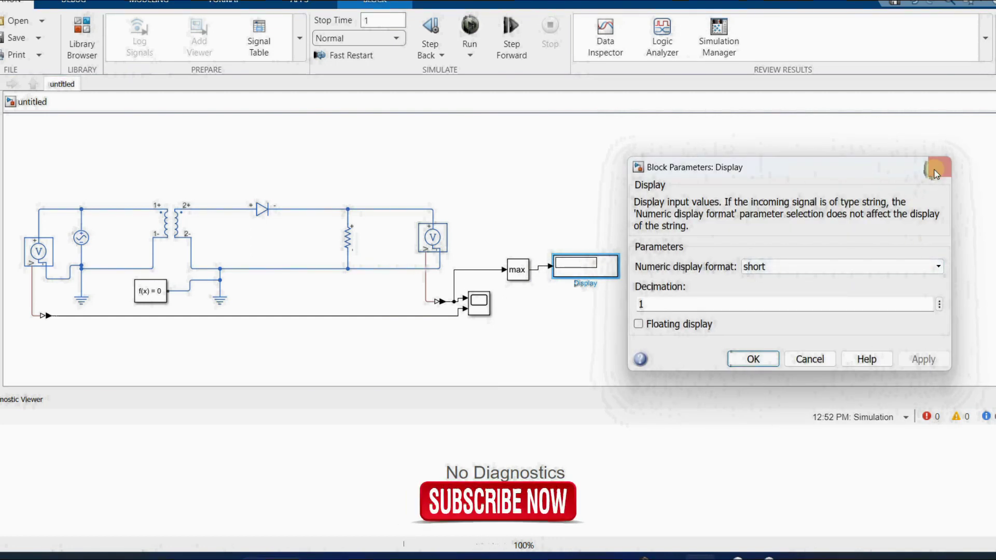
click(470, 29)
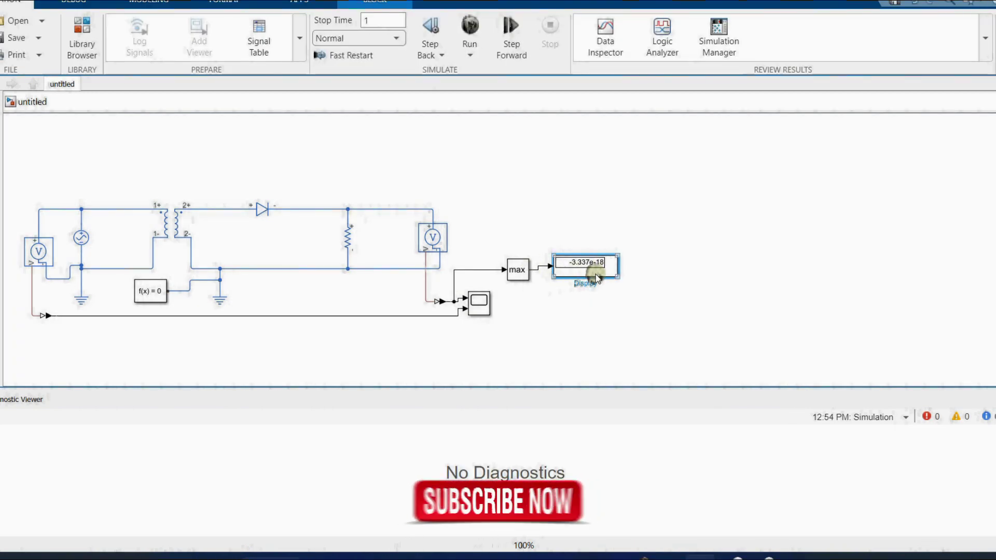
double_click(480, 302)
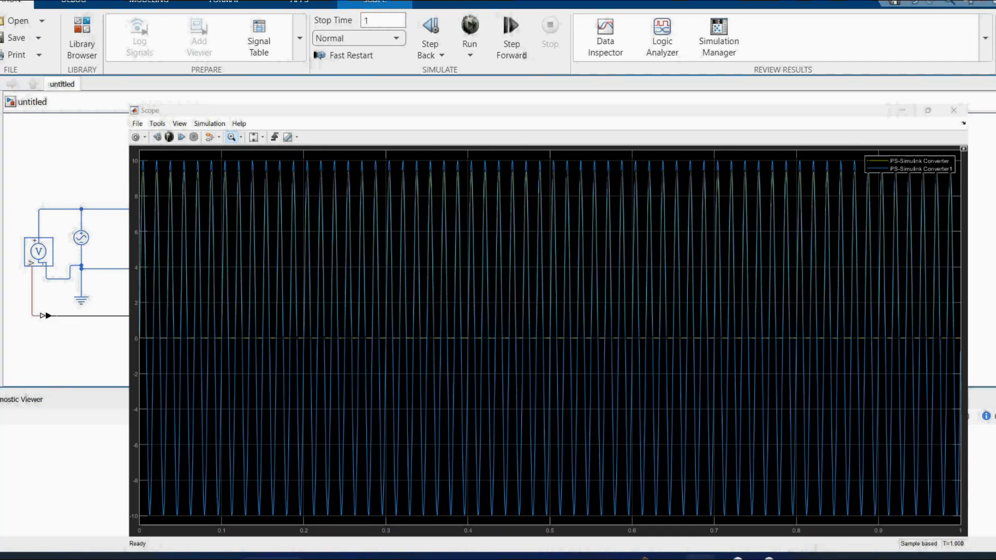
click(976, 103)
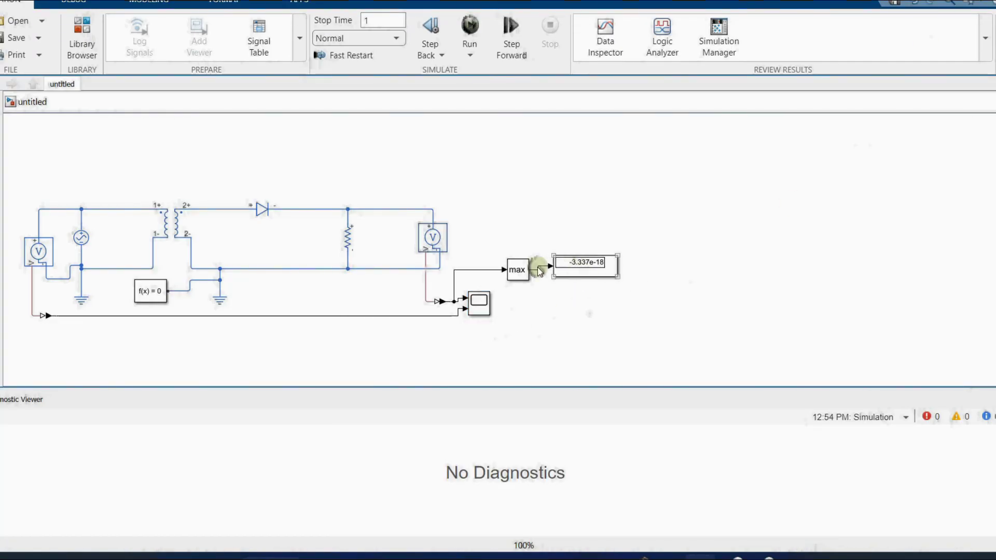
Search the library for "max", add a MinMax Running Resettable block above the MinMax block, and connect its u input to the load-side voltage signal.
click(73, 34)
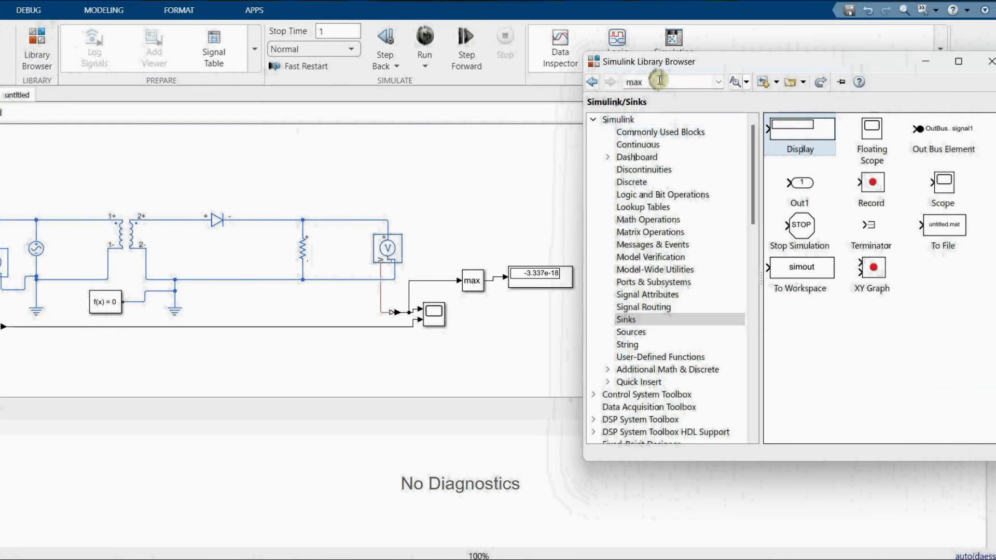
key(Return)
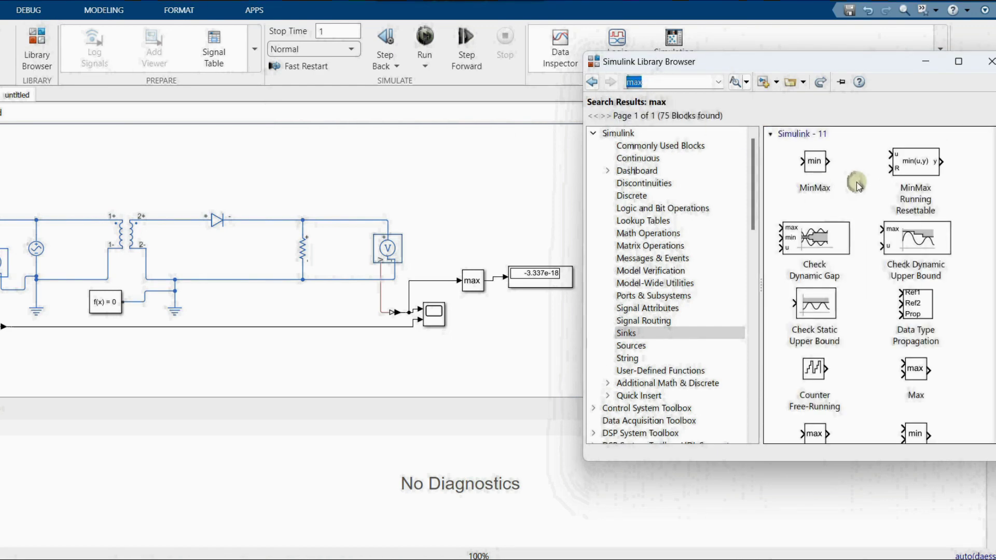
click(920, 181)
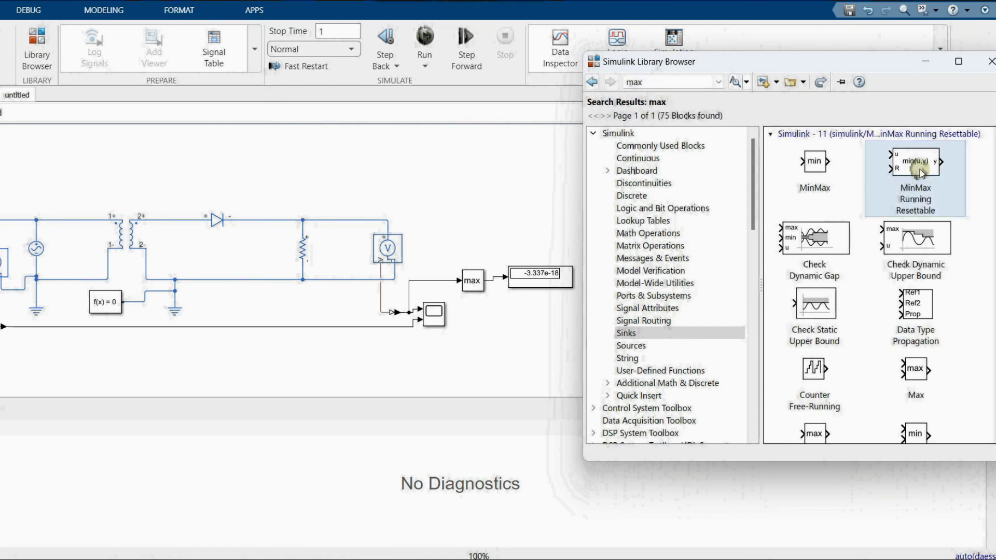
drag(920, 170, 543, 210)
click(580, 230)
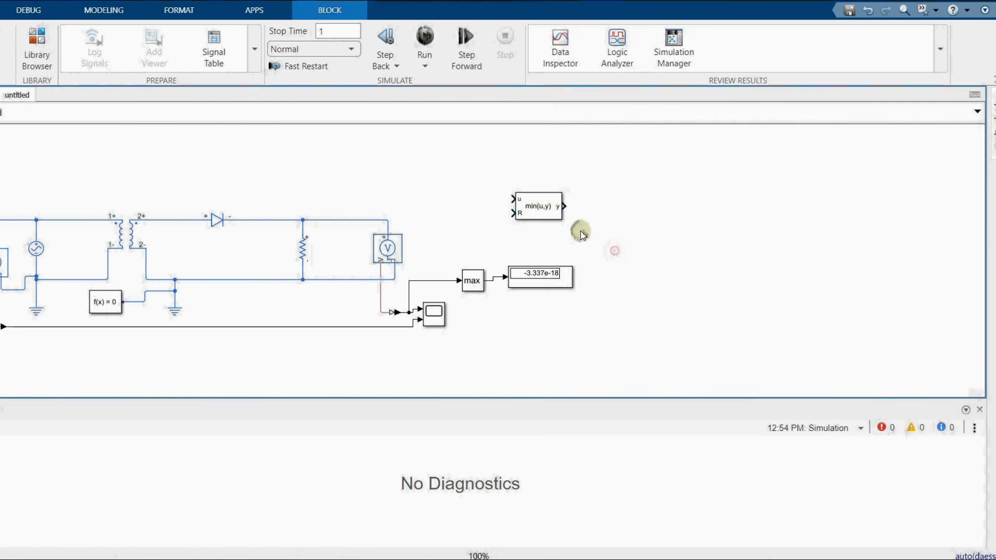
mouse_move(513, 198)
mouse_down()
mouse_move(489, 272)
mouse_move(437, 281)
mouse_up()
click(508, 211)
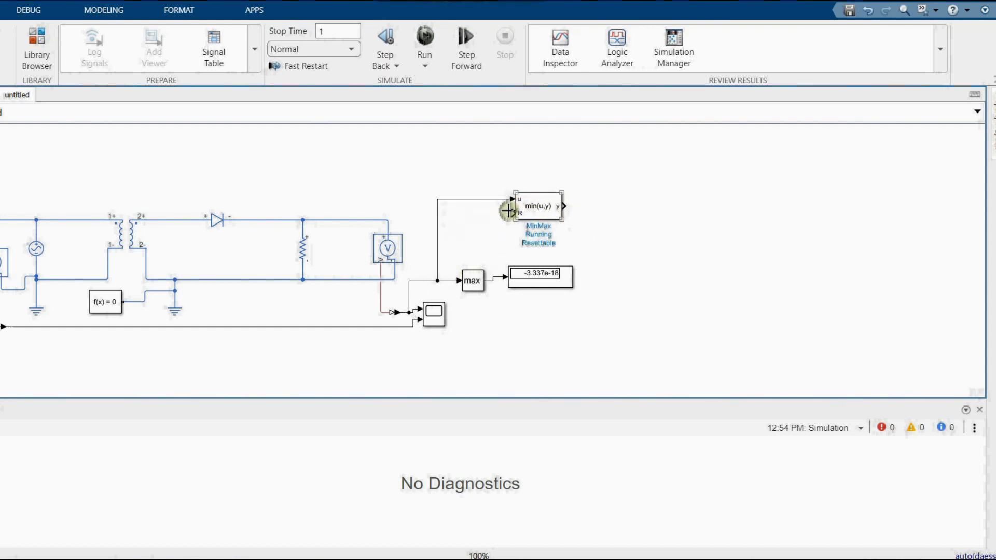
double_click(549, 215)
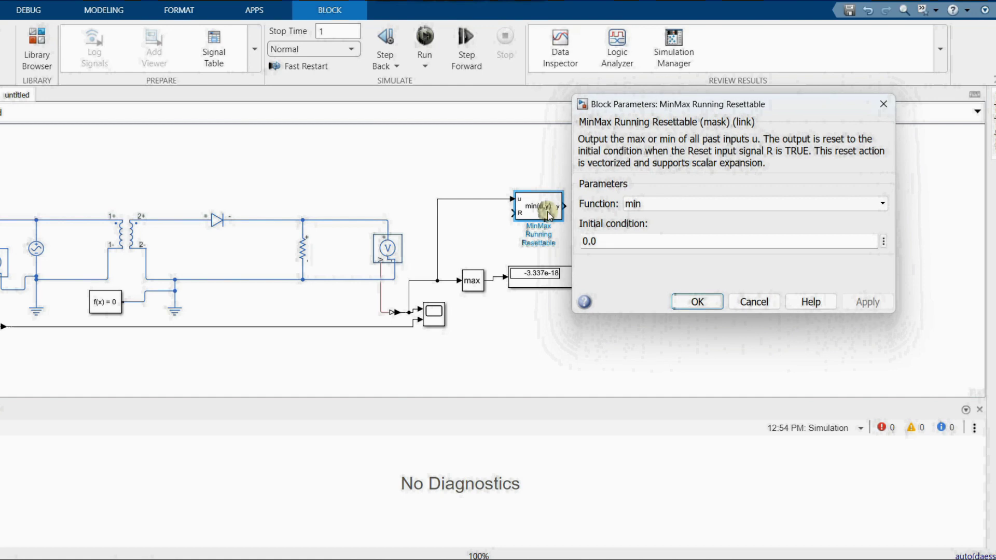
click(662, 203)
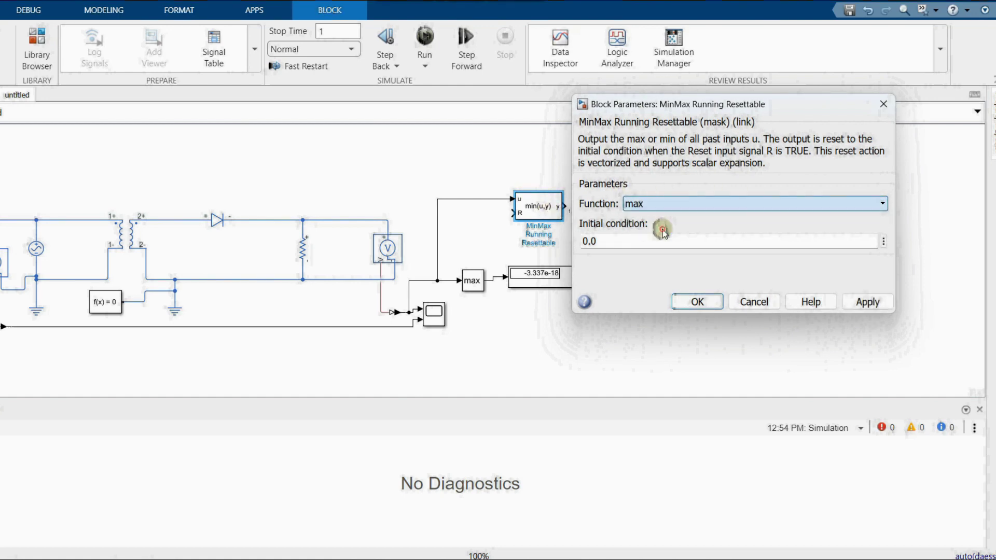
click(662, 229)
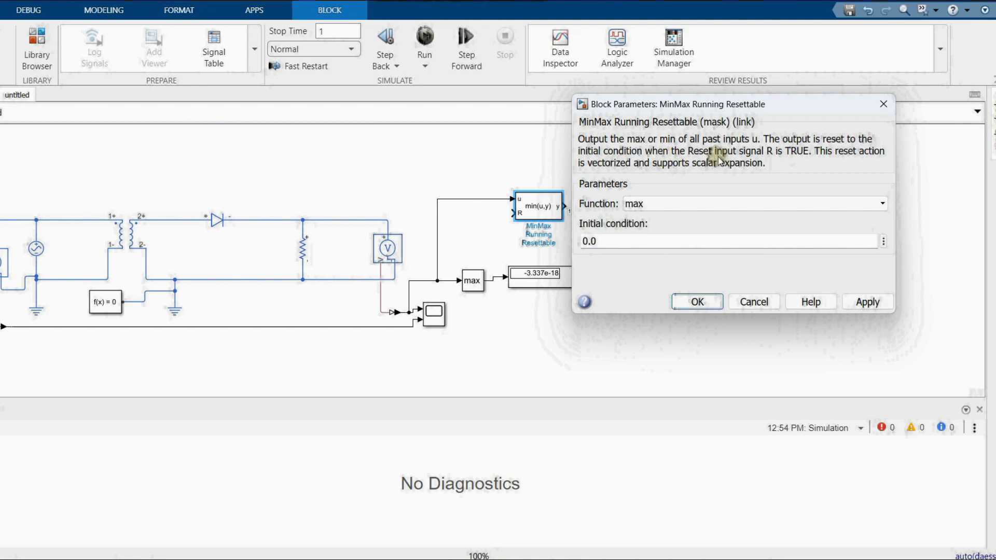
click(884, 104)
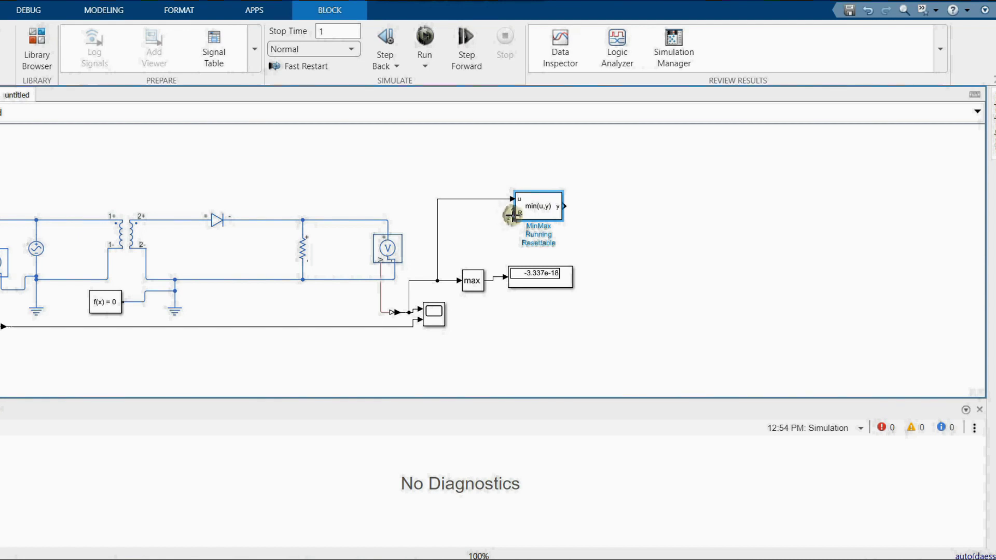
double_click(542, 207)
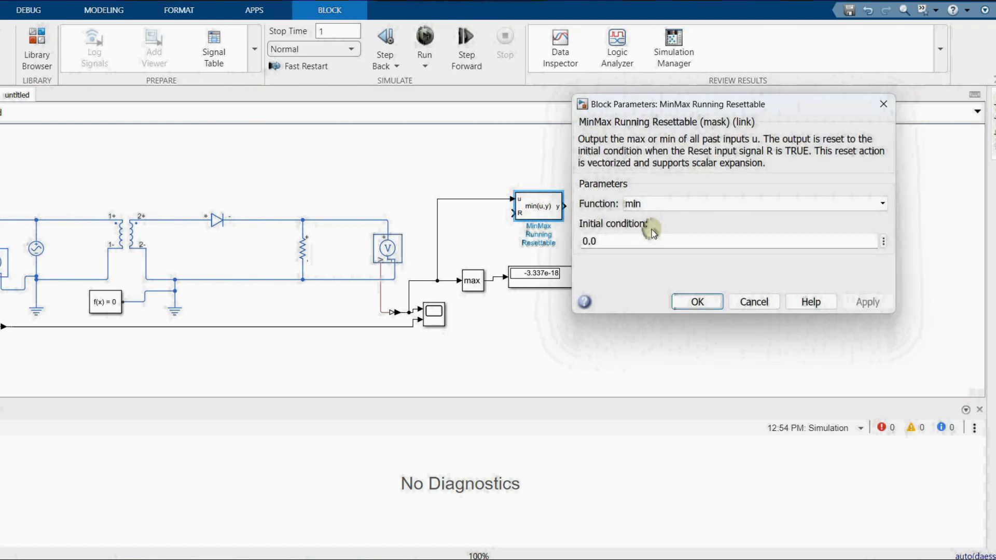
click(756, 303)
Connect a copy of the Display block to the MinMax Running Resettable block's output and run the simulation.
drag(534, 274, 624, 203)
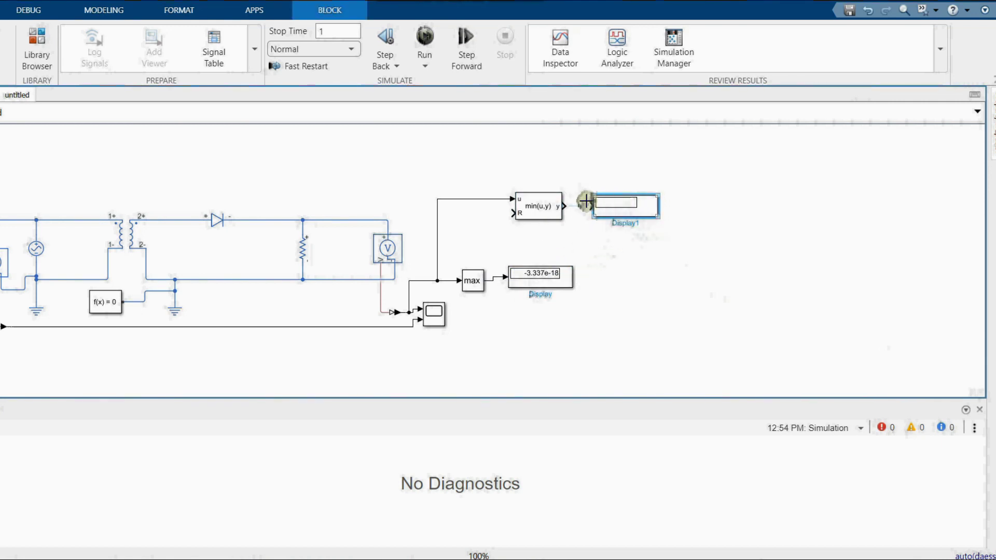
click(431, 37)
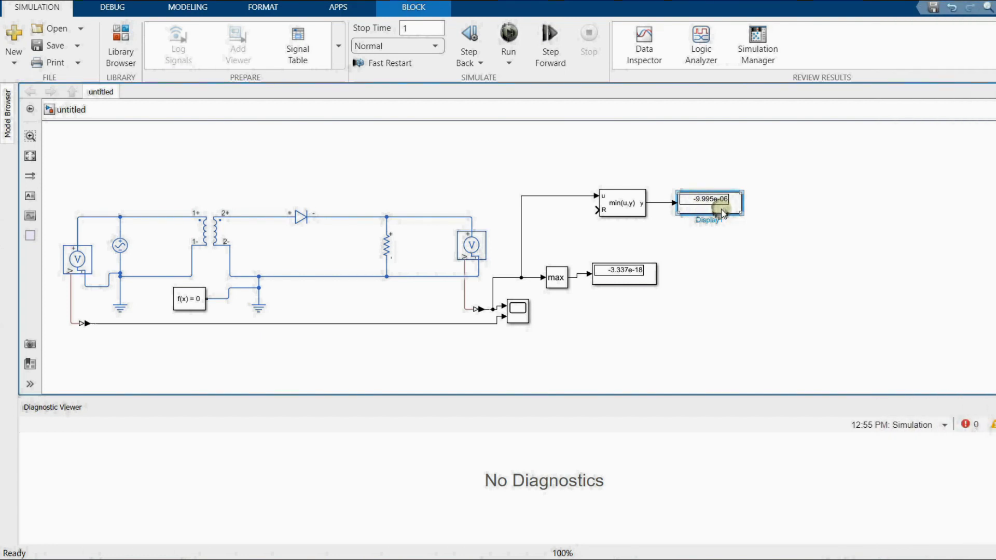
double_click(722, 213)
click(932, 294)
Set the MinMax Running Resettable block's function to max.
click(632, 208)
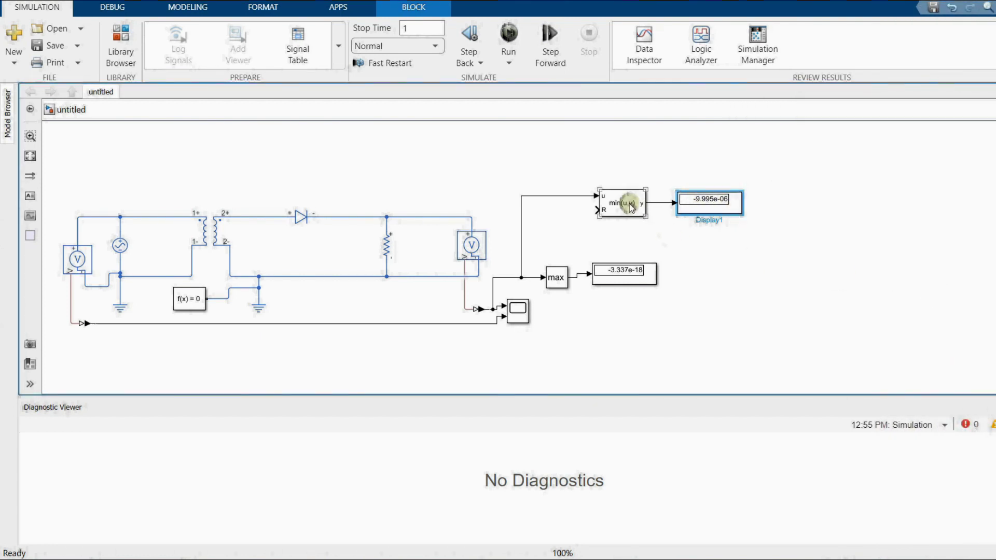
double_click(632, 207)
click(838, 296)
double_click(624, 202)
click(757, 201)
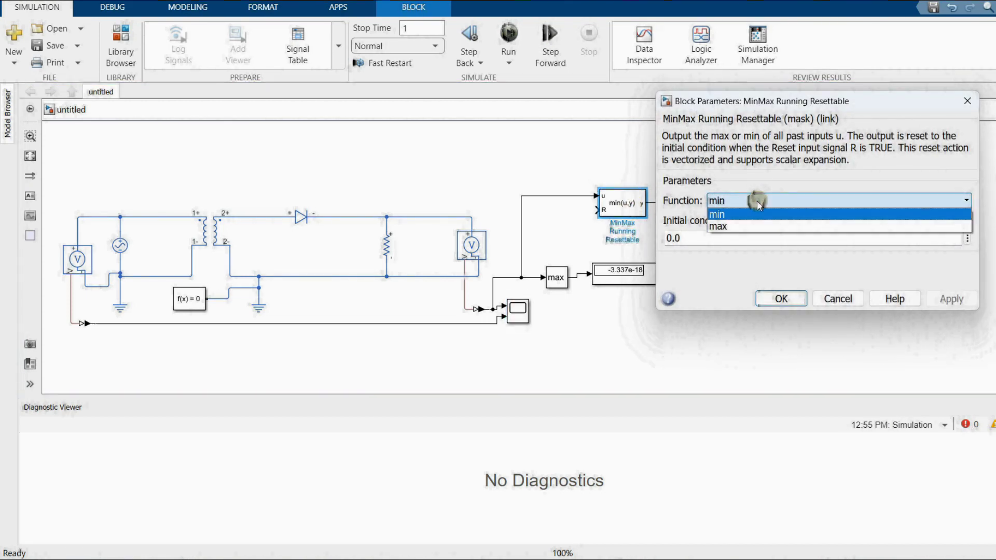
click(752, 226)
click(780, 299)
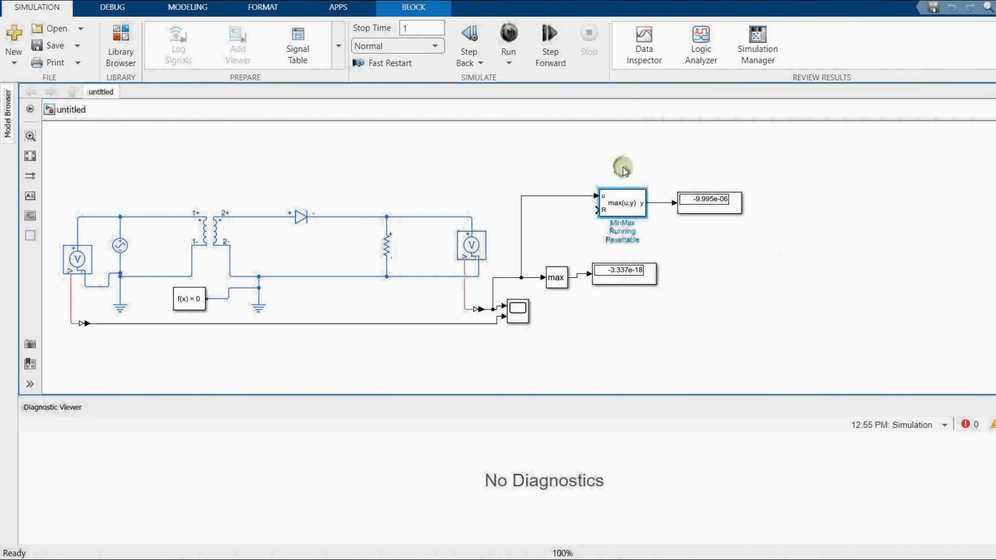
Run the simulation and rename the Display block on the running maximum output as Max.
click(508, 35)
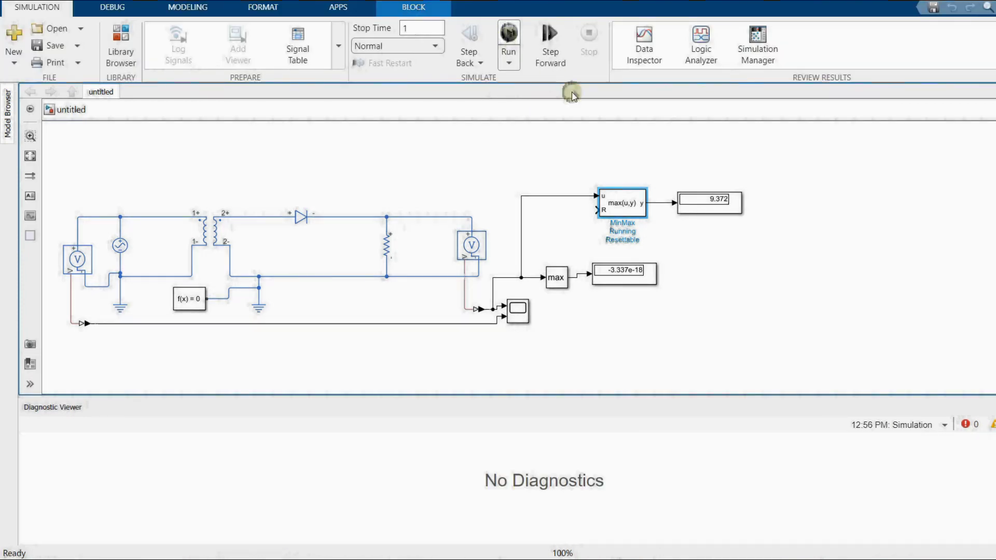
click(725, 200)
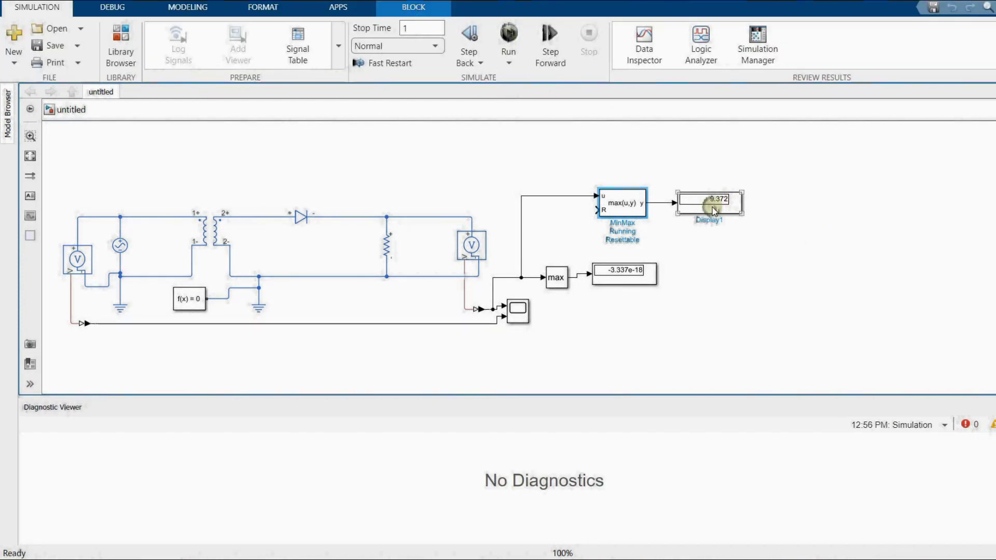
click(709, 229)
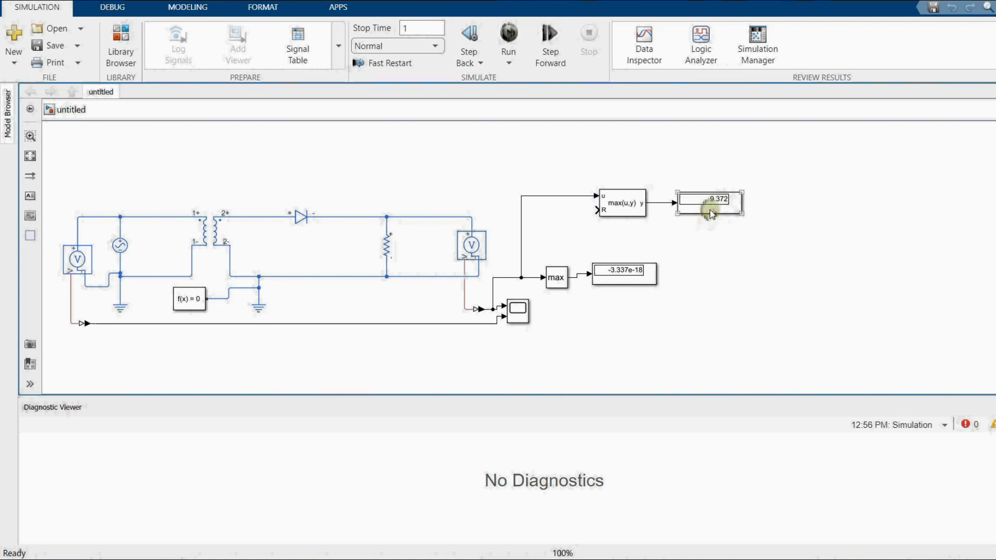
double_click(303, 166)
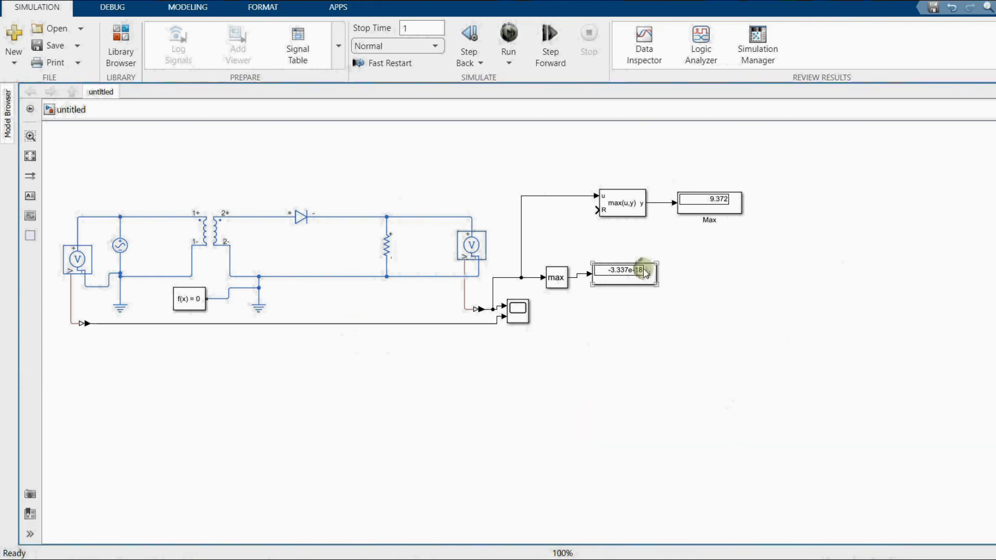
click(665, 203)
click(743, 281)
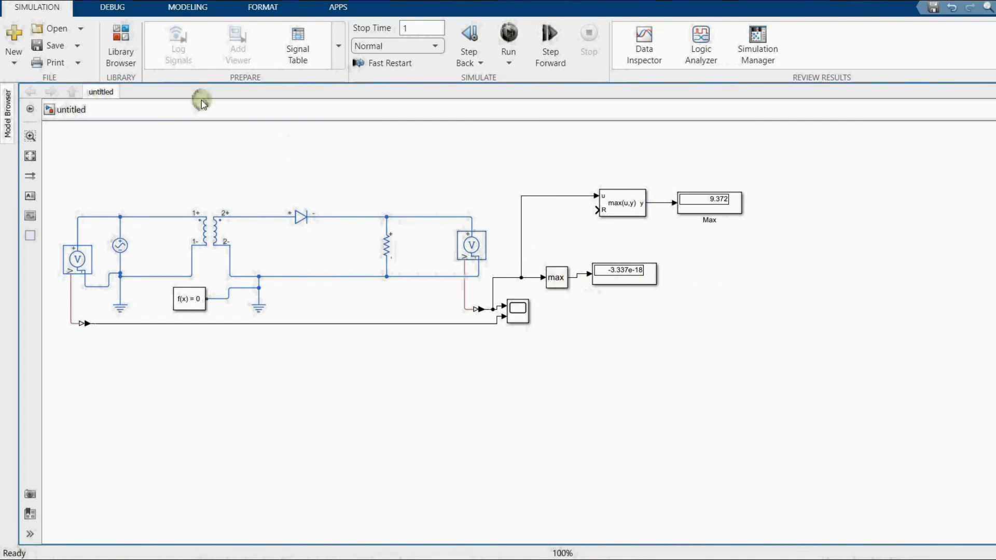
Add a Divide block from Math Operations below the Max display and connect its multiply input to the running maximum signal.
click(114, 39)
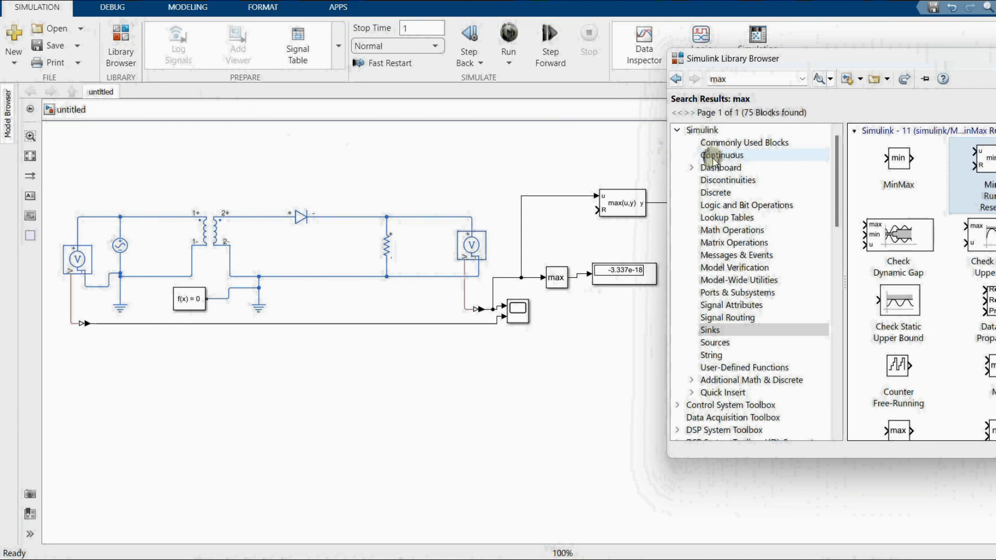
click(724, 231)
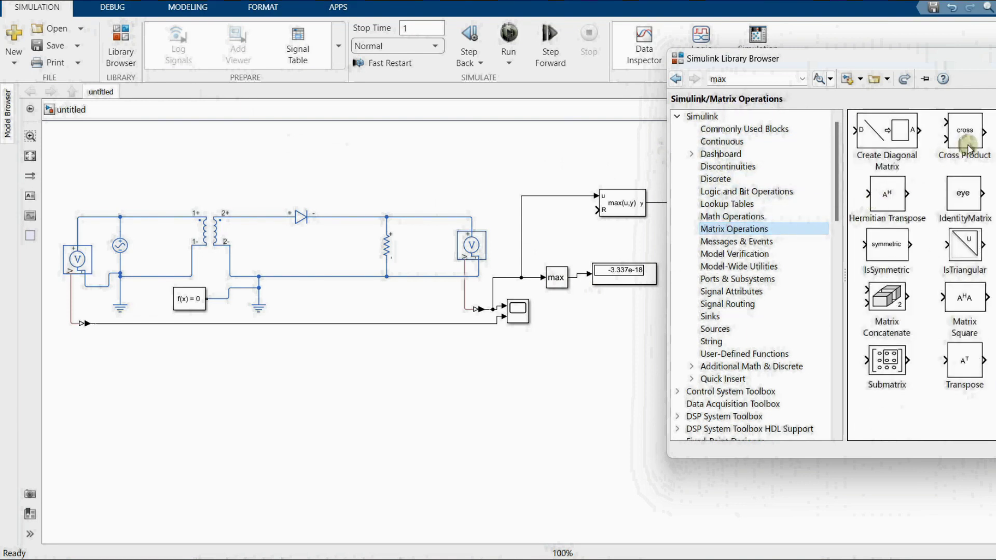
click(729, 218)
drag(958, 273, 667, 203)
Add a Constant block from Sources at the Divide block's divisor input and set its value to 2.
click(121, 46)
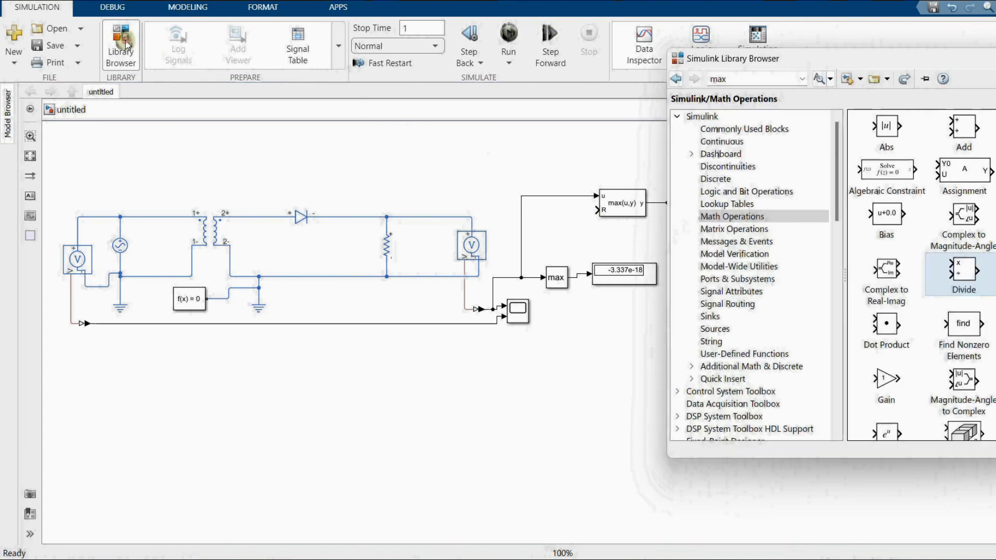
click(715, 329)
drag(975, 176, 713, 263)
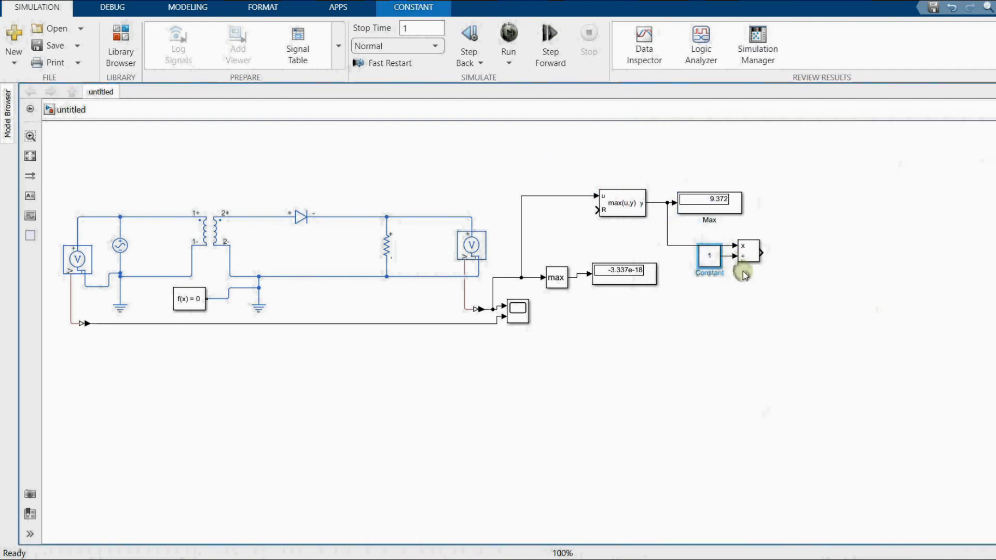
double_click(710, 255)
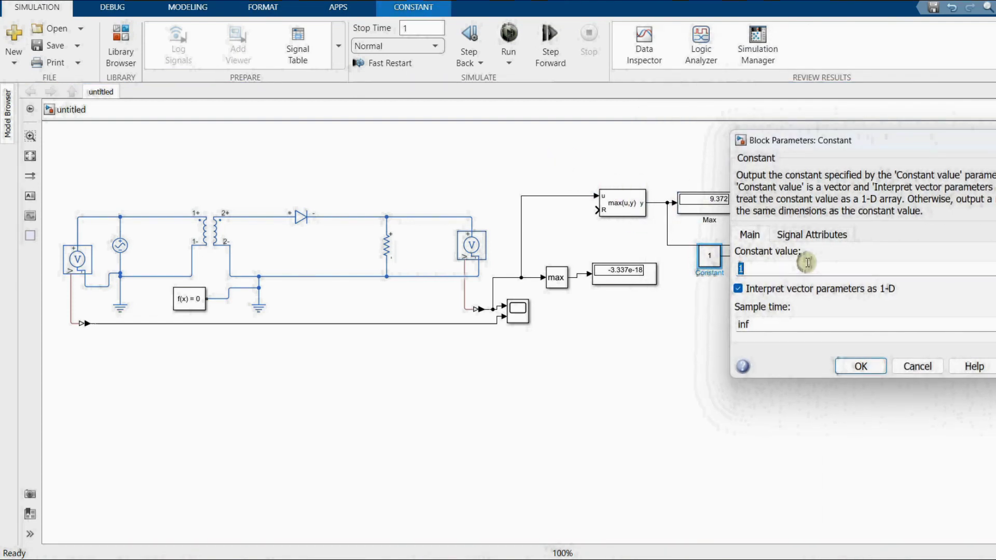
text(2)
click(853, 365)
Connect a copy of the Max display, renamed RMS, to the Divide block's output and run the simulation.
drag(724, 201, 831, 258)
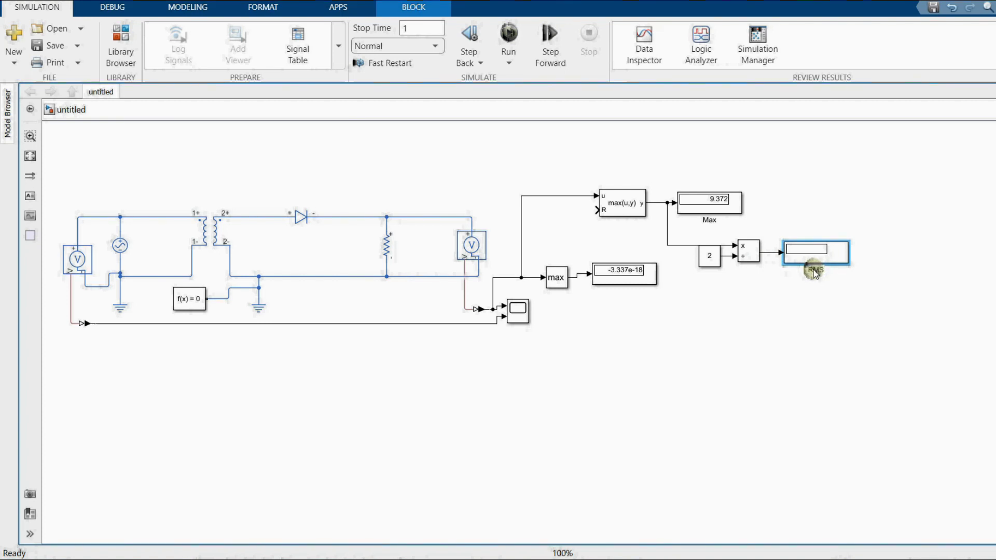
click(794, 338)
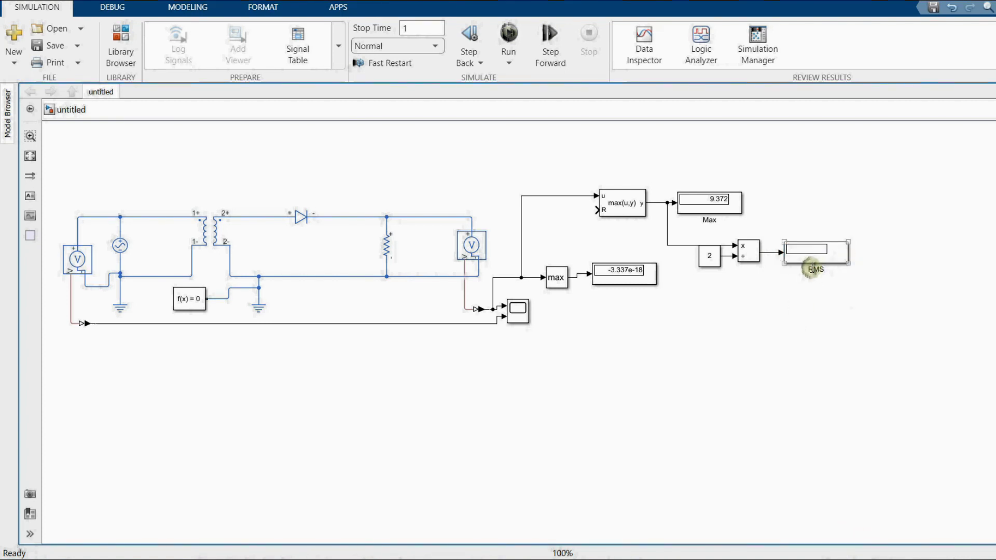
click(740, 210)
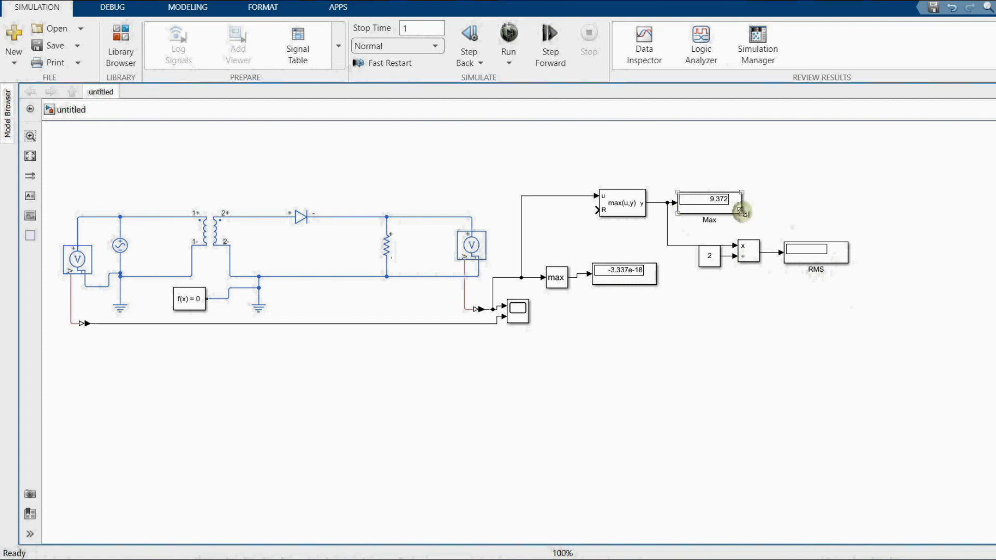
click(508, 36)
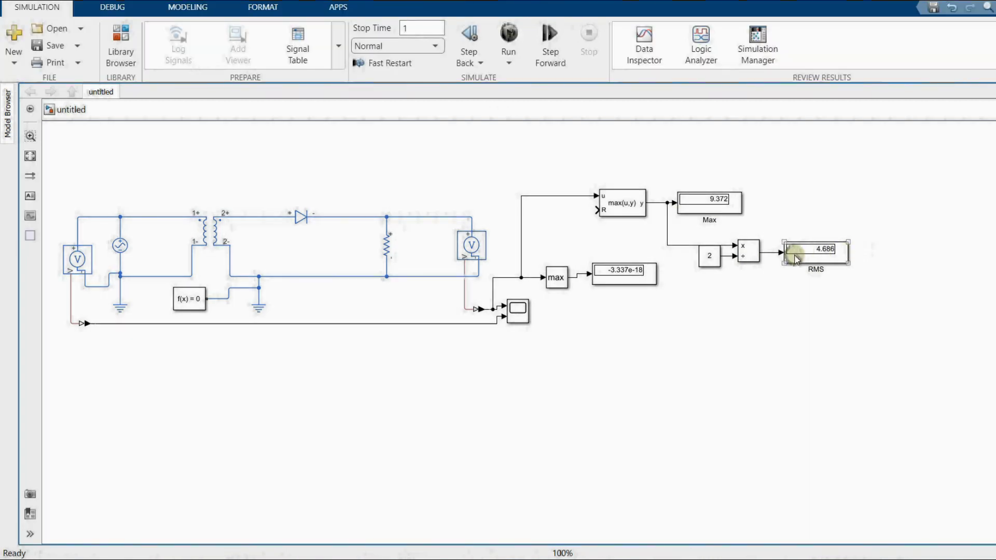